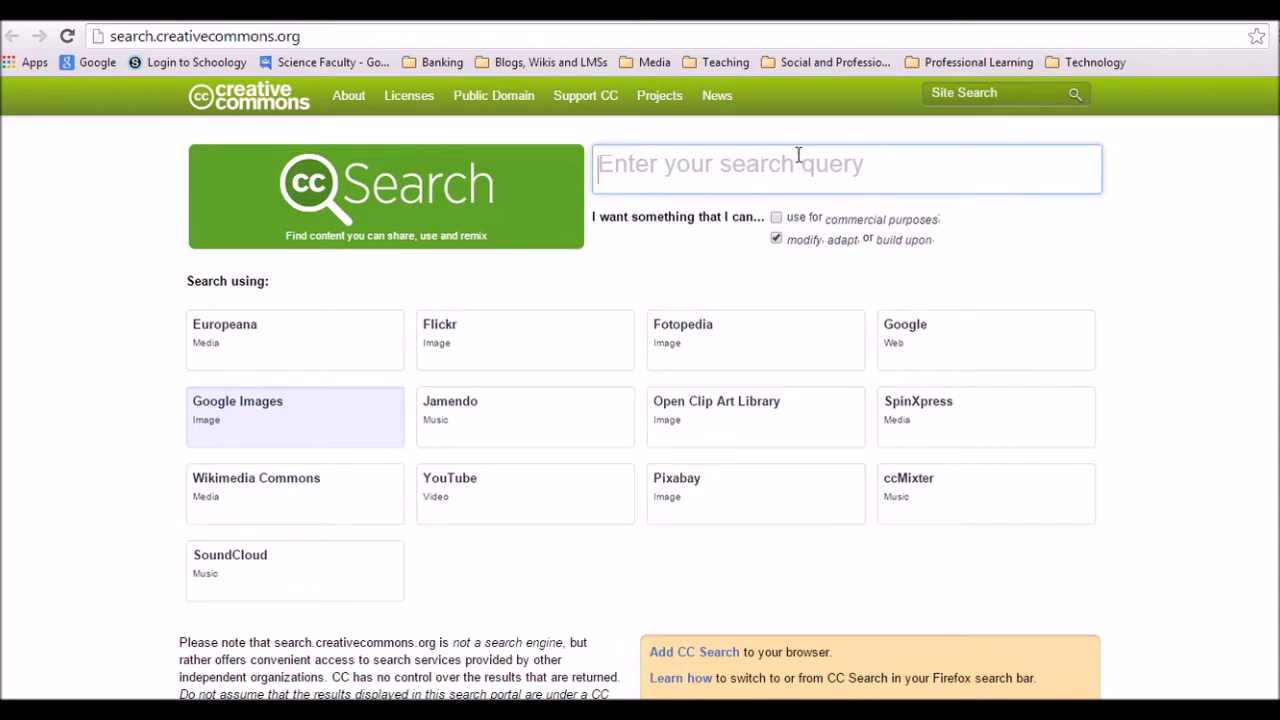
# - Search 'dog' from CC Search on Google Images, leaving the commercial and modify options unchecked
pyautogui.write('dog')
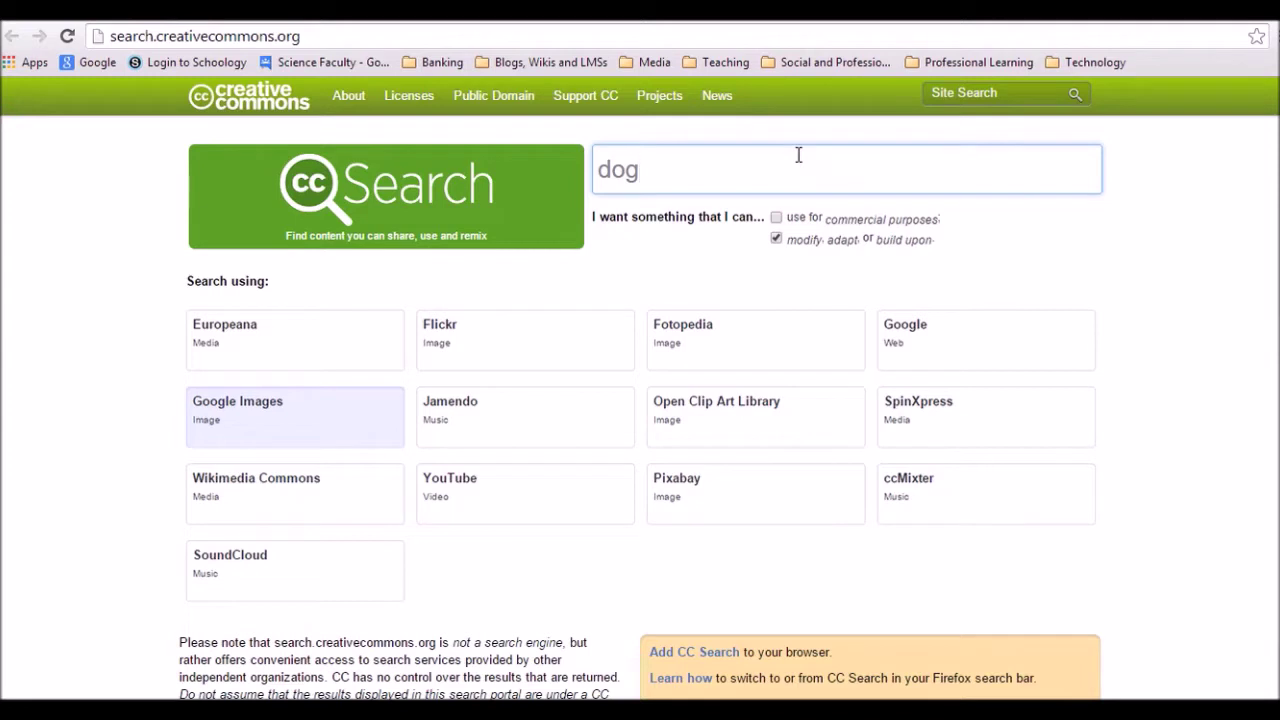
pyautogui.click(776, 217)
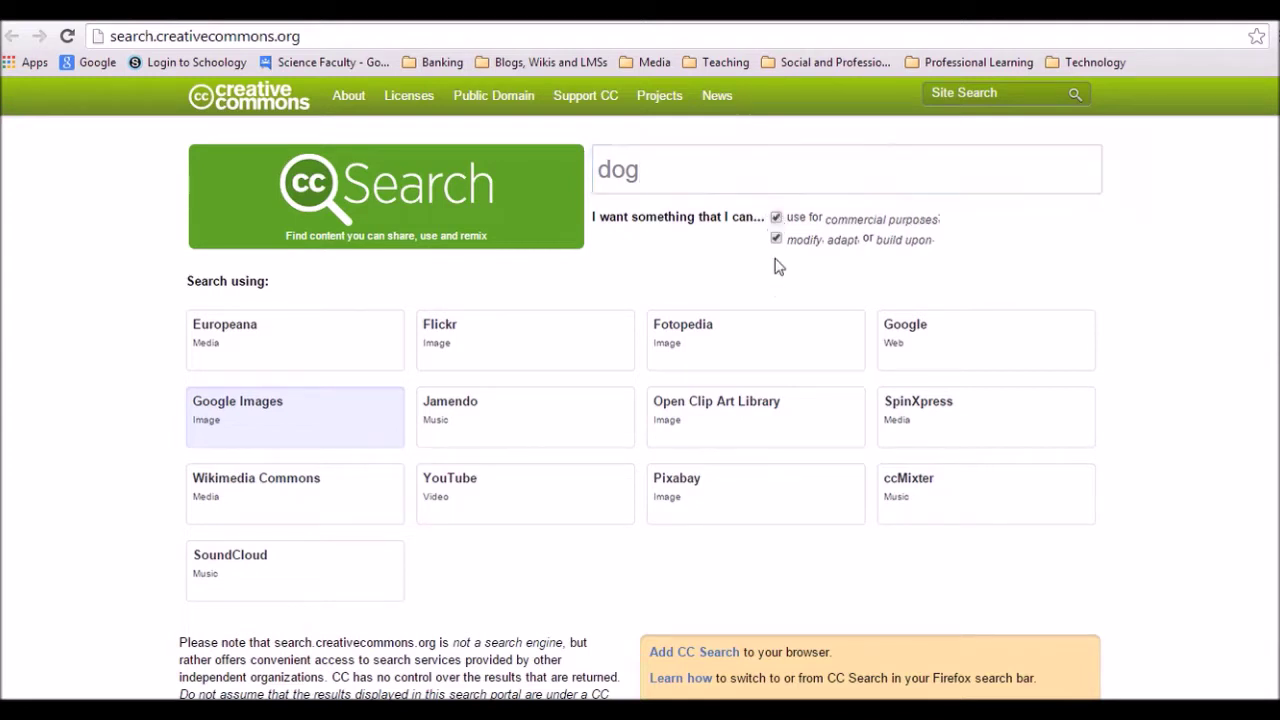
pyautogui.click(776, 218)
pyautogui.click(776, 218)
pyautogui.click(776, 239)
pyautogui.click(293, 437)
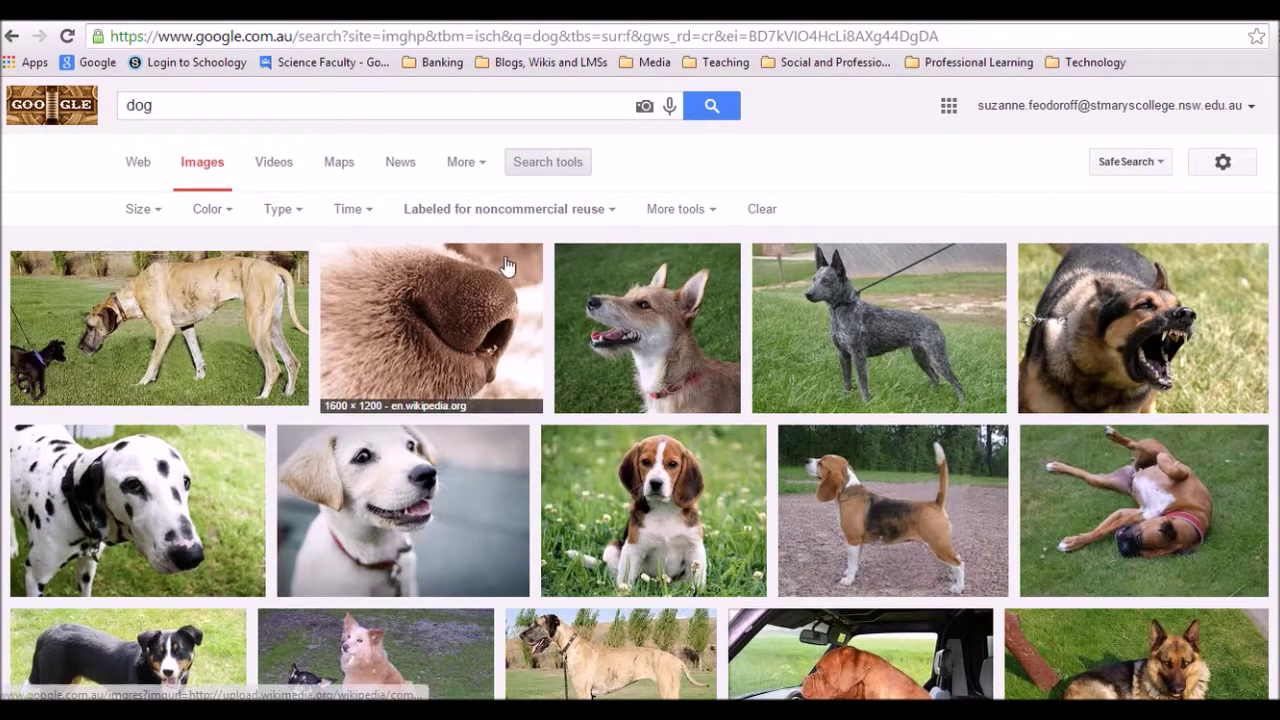
# - Preview the mixed-breed terrier photo in the dog results and open its Wikipedia Dog source page
pyautogui.click(612, 212)
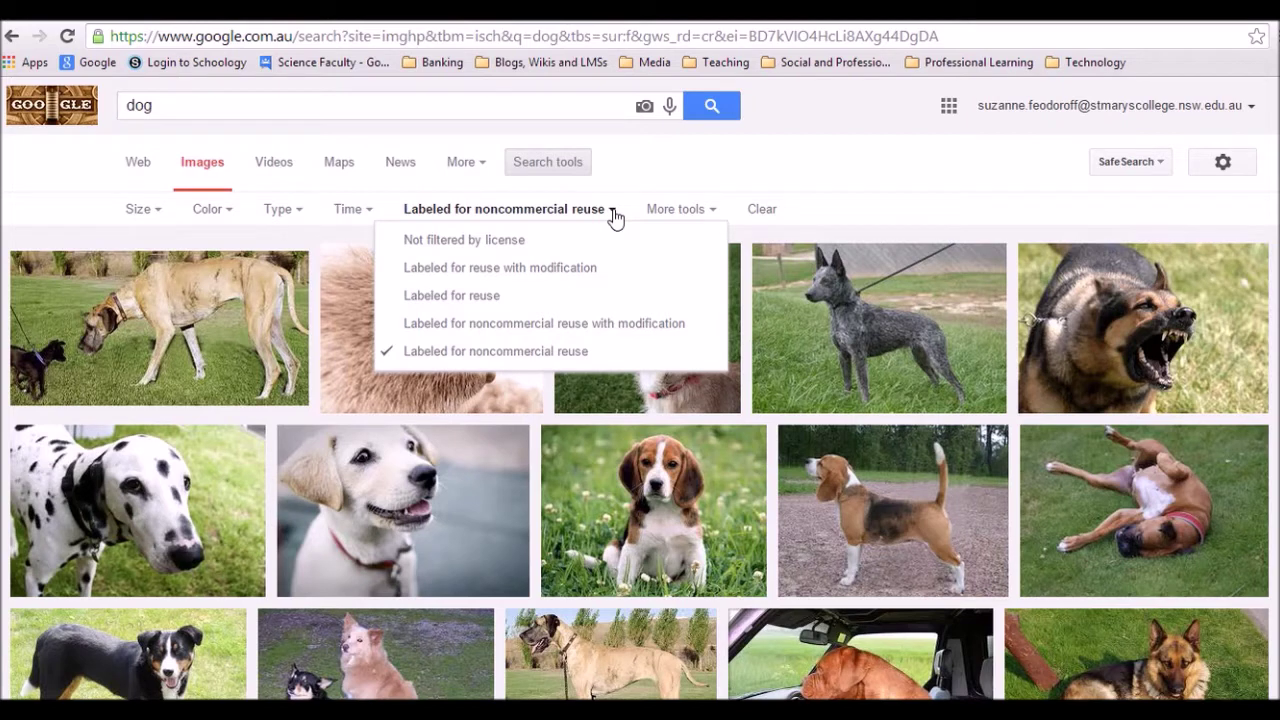
pyautogui.click(614, 217)
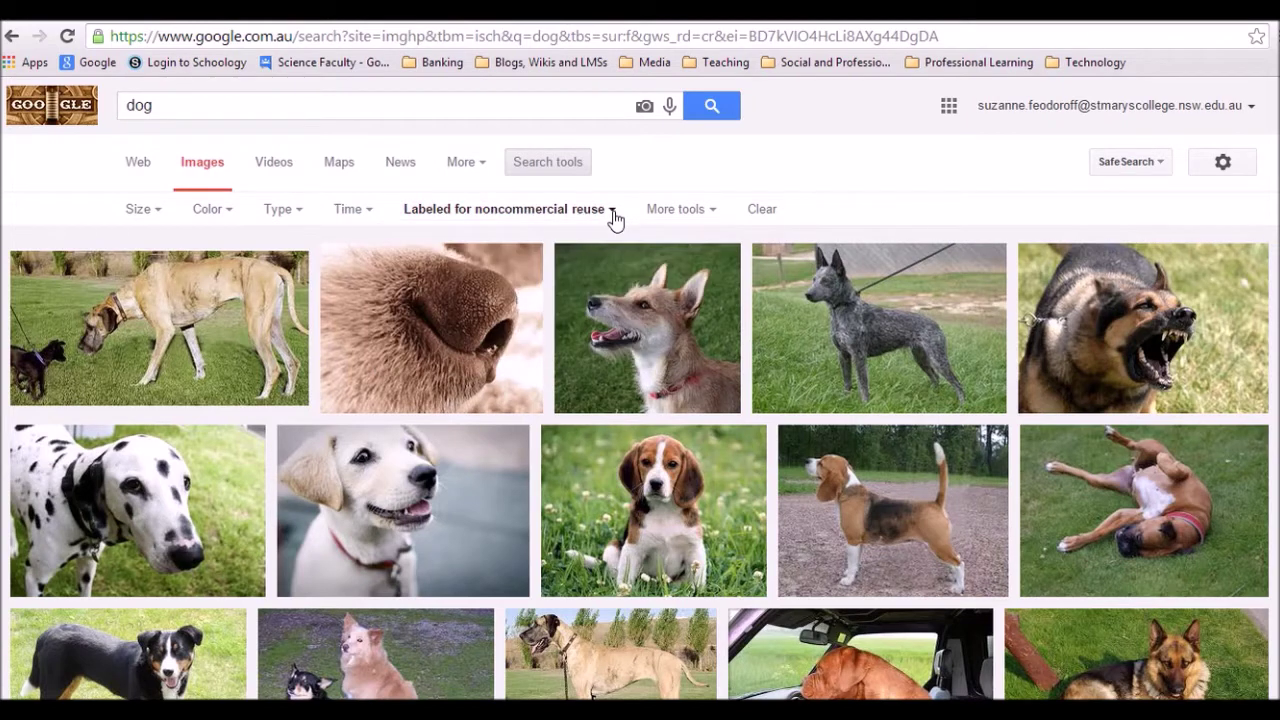
pyautogui.click(684, 345)
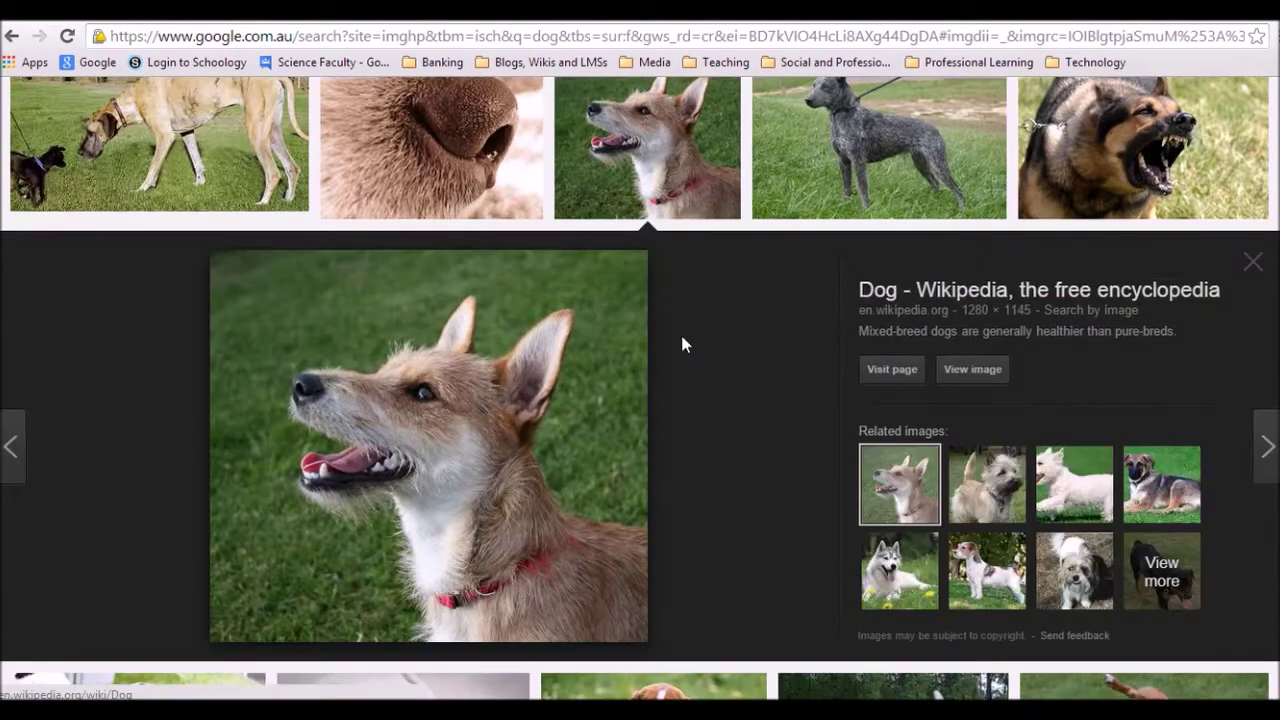
pyautogui.click(893, 370)
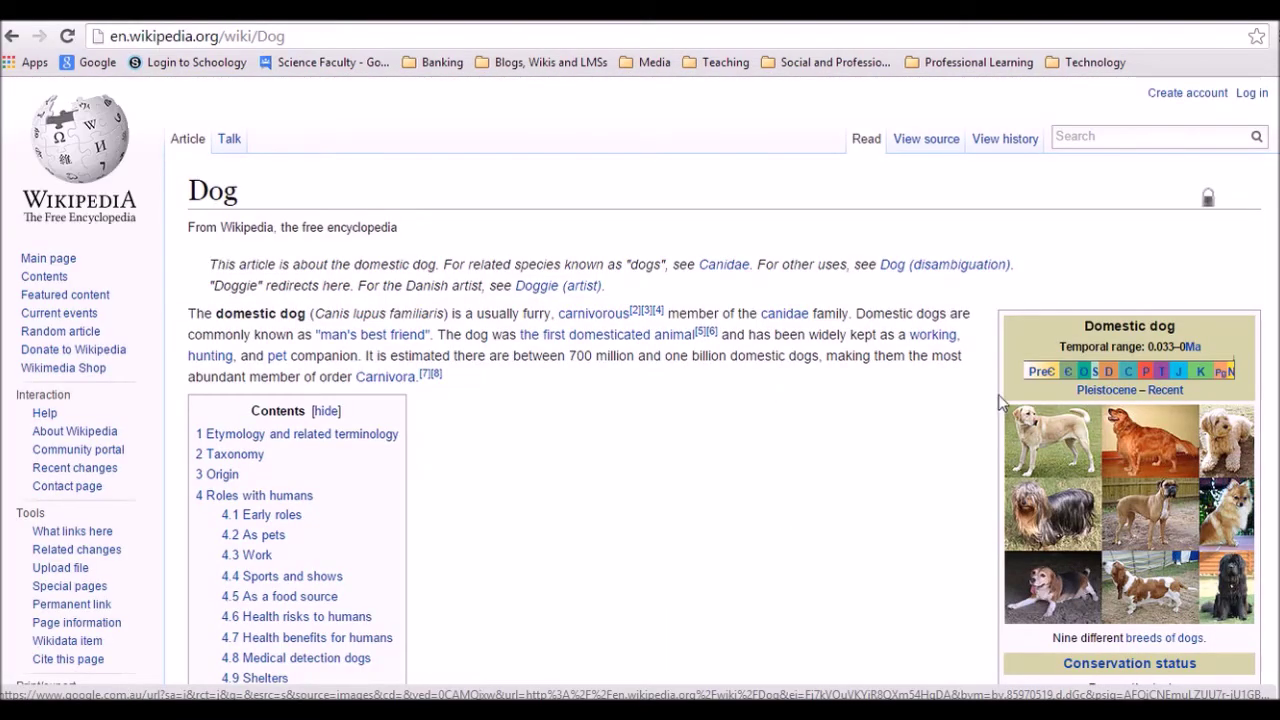
# - Find the terrier thumbnail near the Dog article's Mortality section and open it in the media viewer
pyautogui.scroll(-10, 980, 380)
pyautogui.scroll(-20, 950, 424)
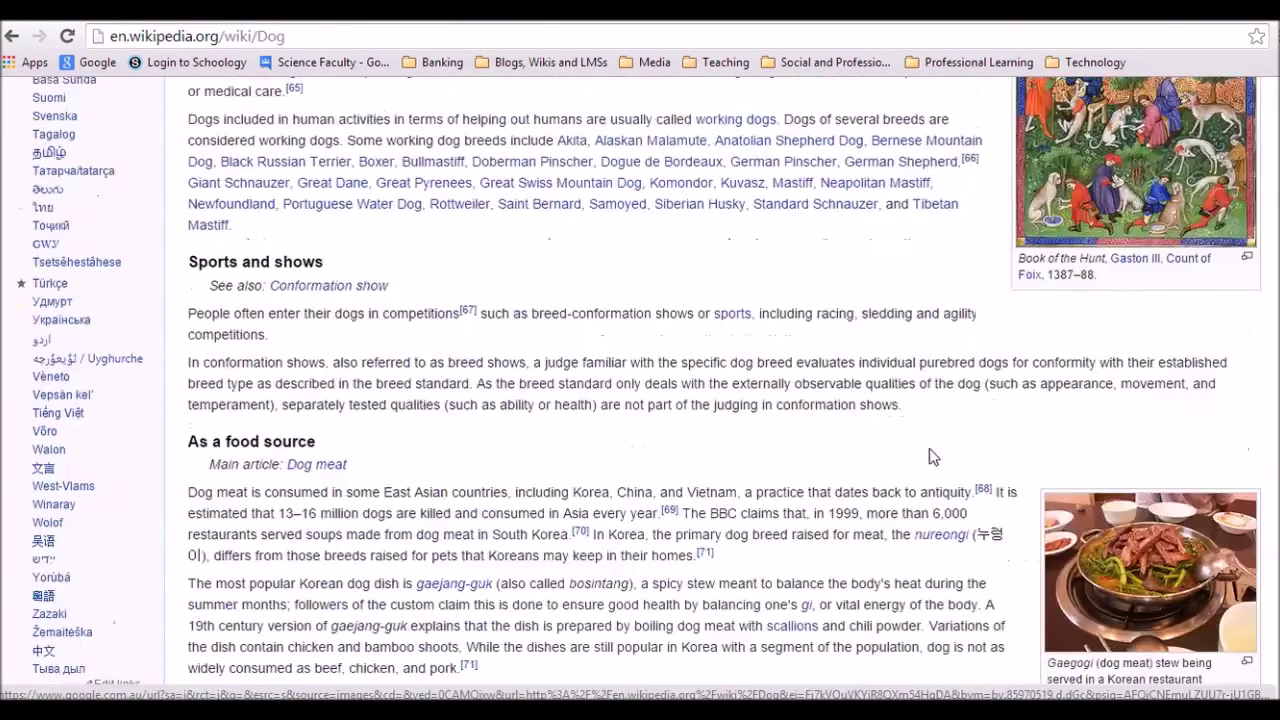
pyautogui.scroll(-15, 940, 475)
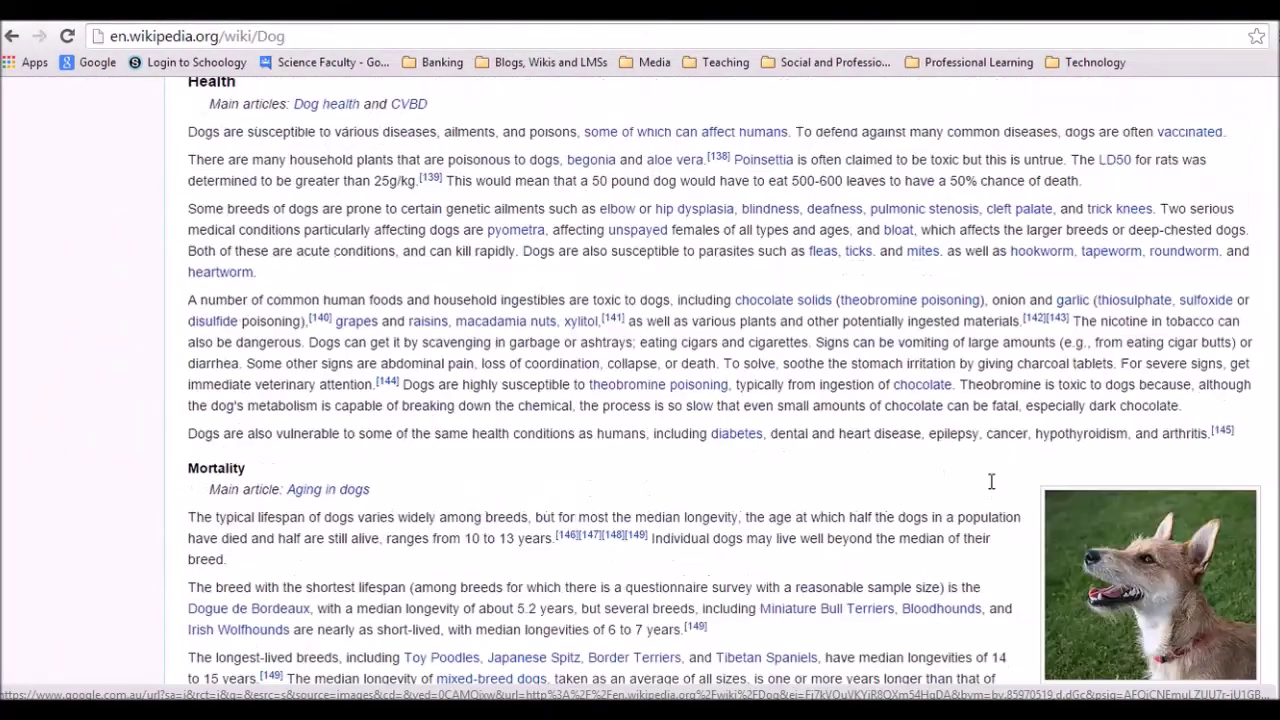
pyautogui.scroll(4, 995, 485)
pyautogui.scroll(4, 995, 485)
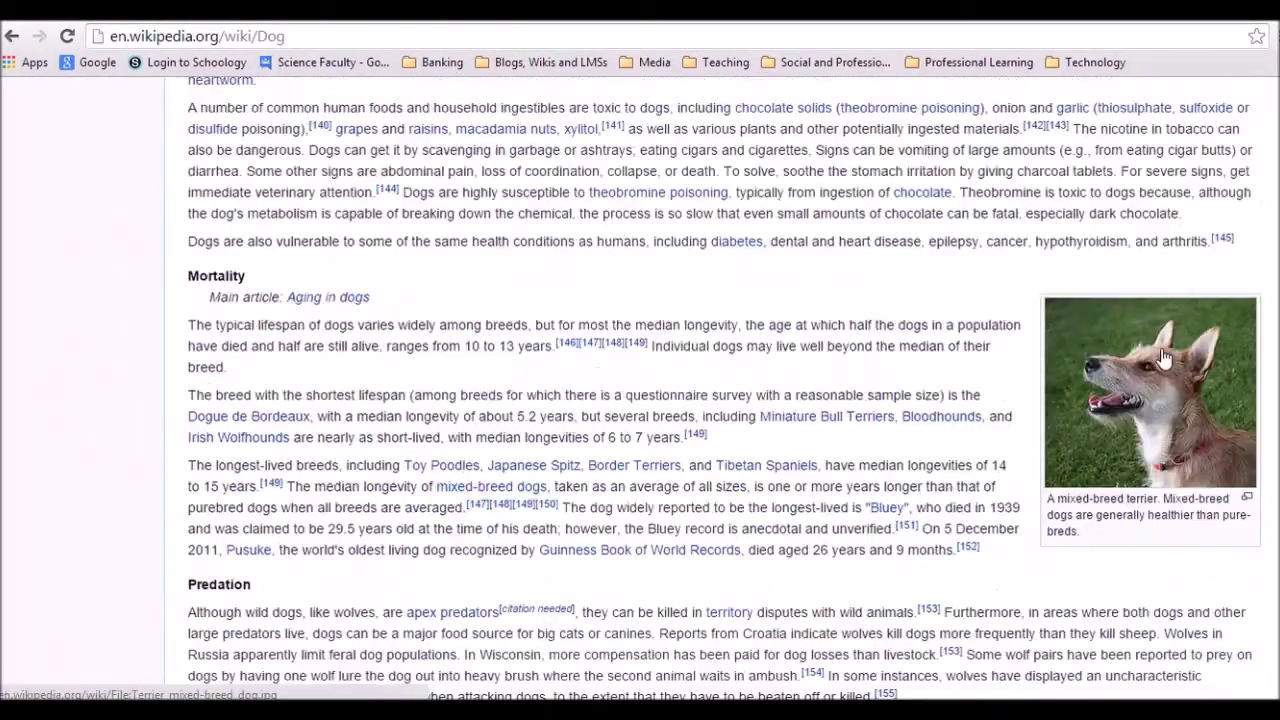
pyautogui.click(1163, 357)
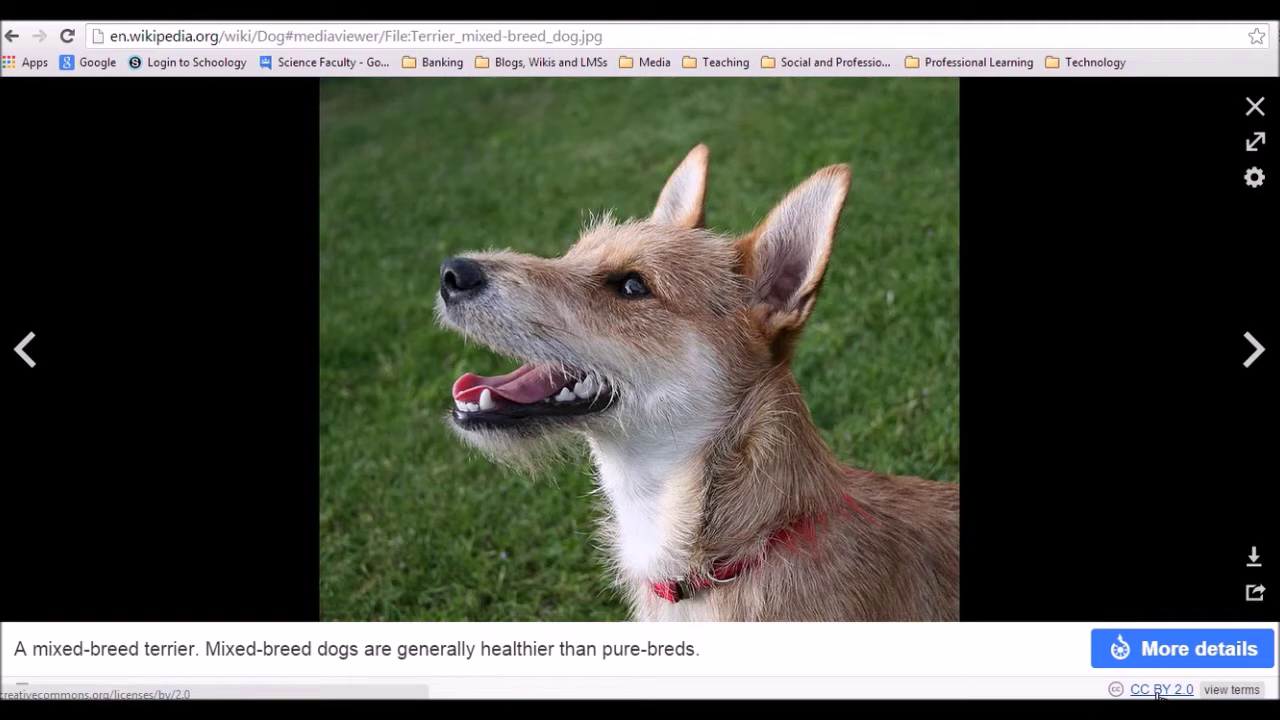
# - Go to the Terrier mixed-breed dog.jpg file page on Commons and copy the photo
pyautogui.click(1210, 655)
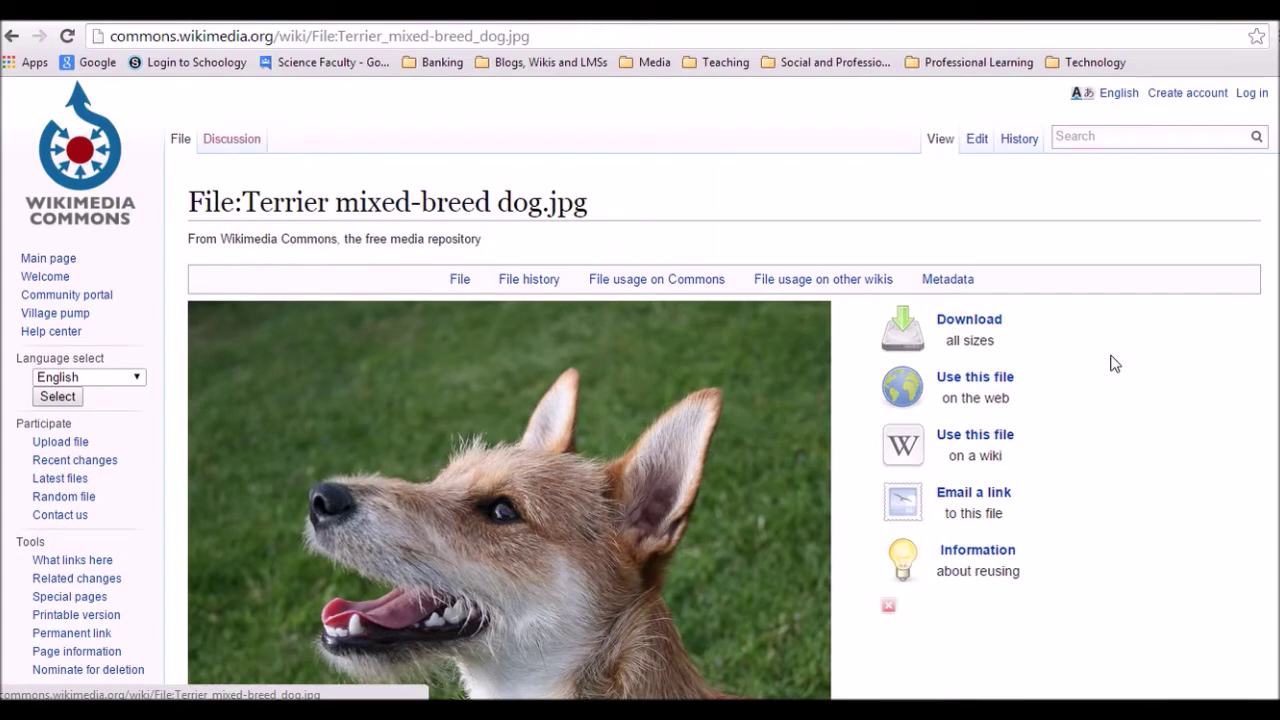
pyautogui.hotkey('ctrl', 'l')
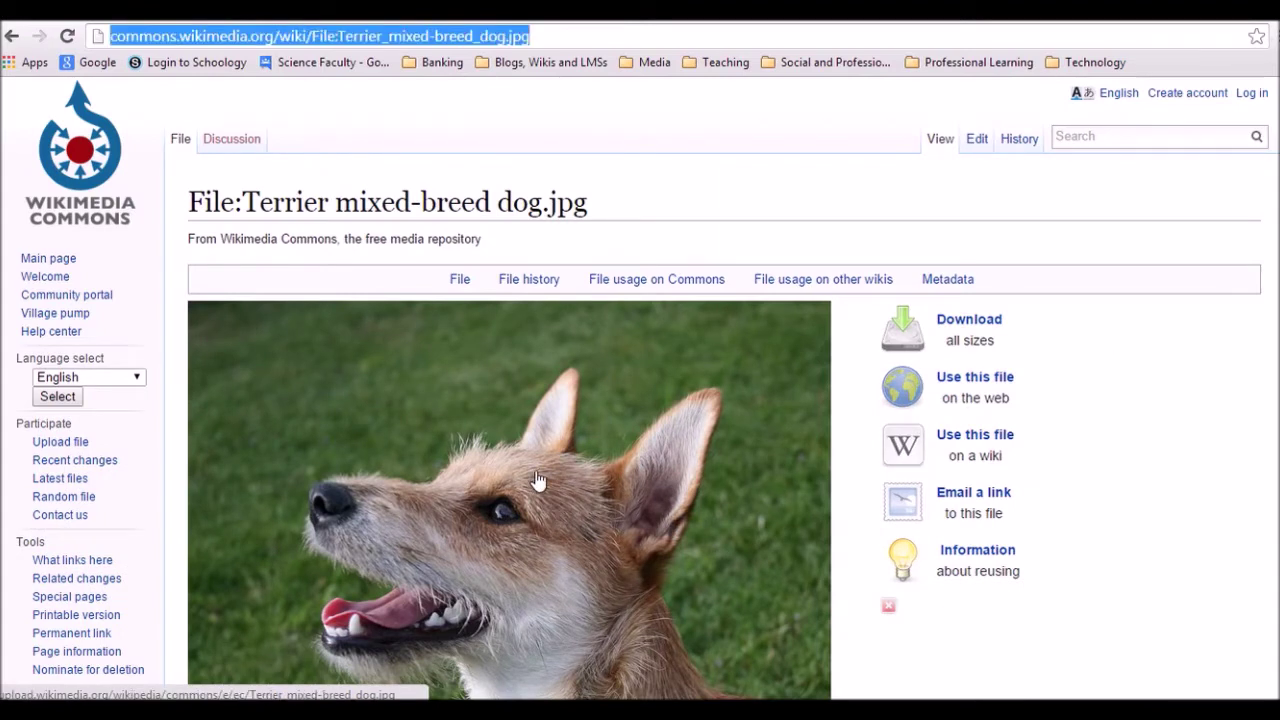
pyautogui.rightClick(535, 470)
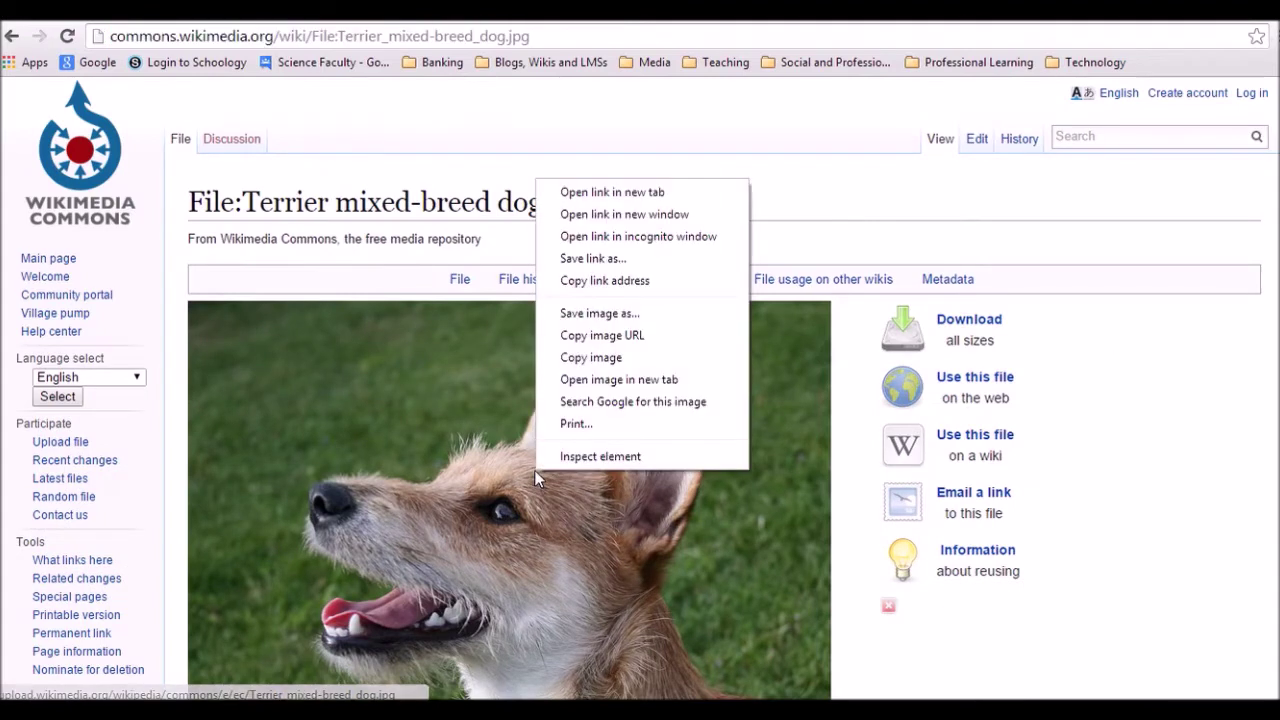
pyautogui.click(605, 360)
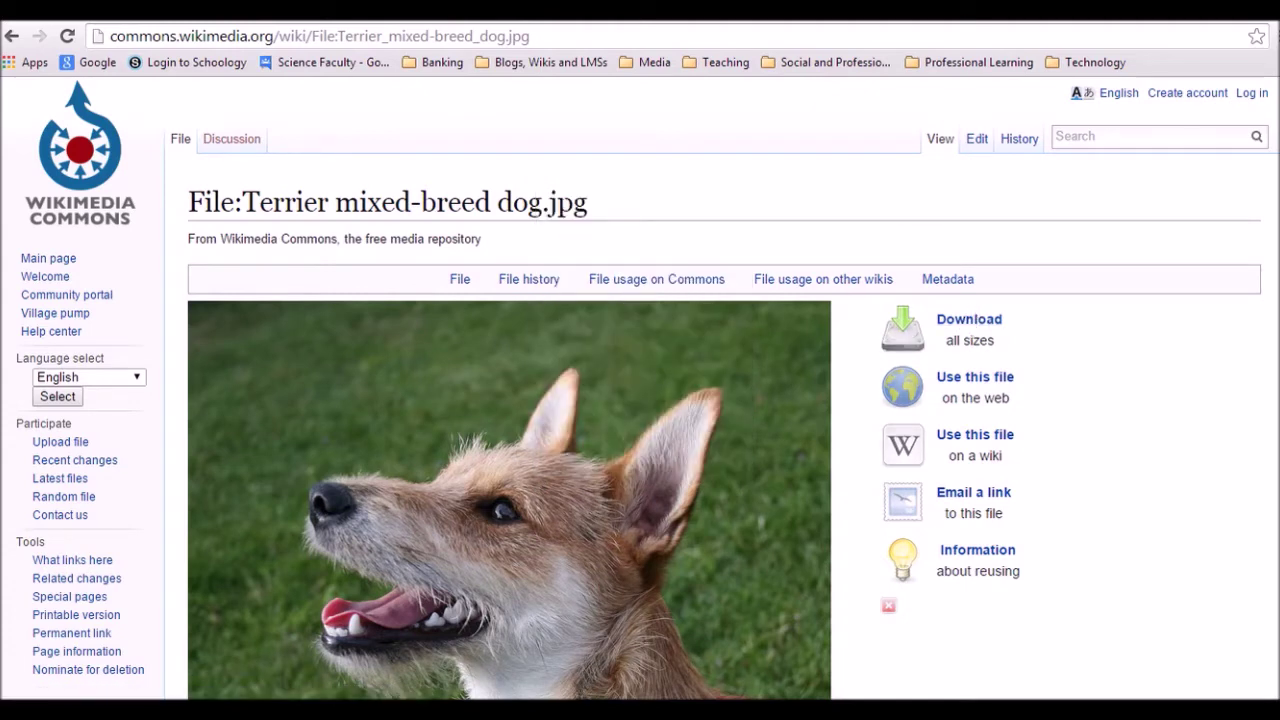
# - Paste the terrier photo into the blank Word document with a new line below it
pyautogui.hotkey('alt', 'Tab')
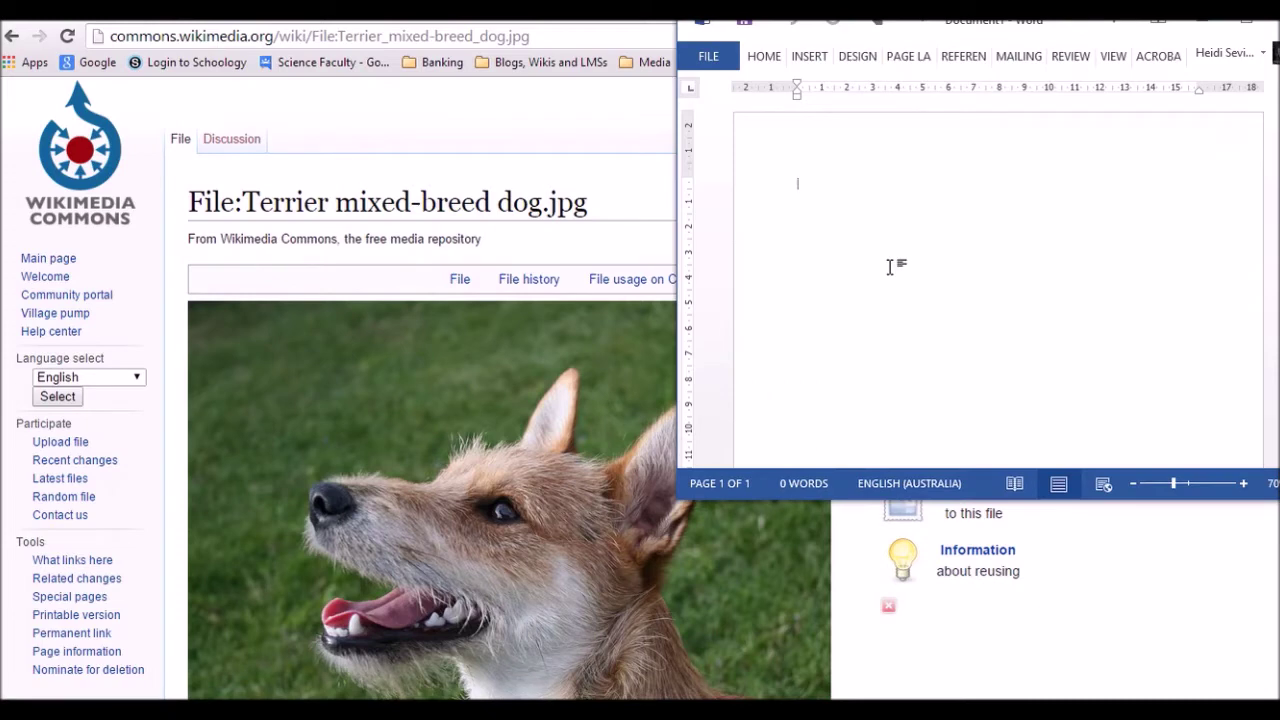
pyautogui.hotkey('ctrl', 'v')
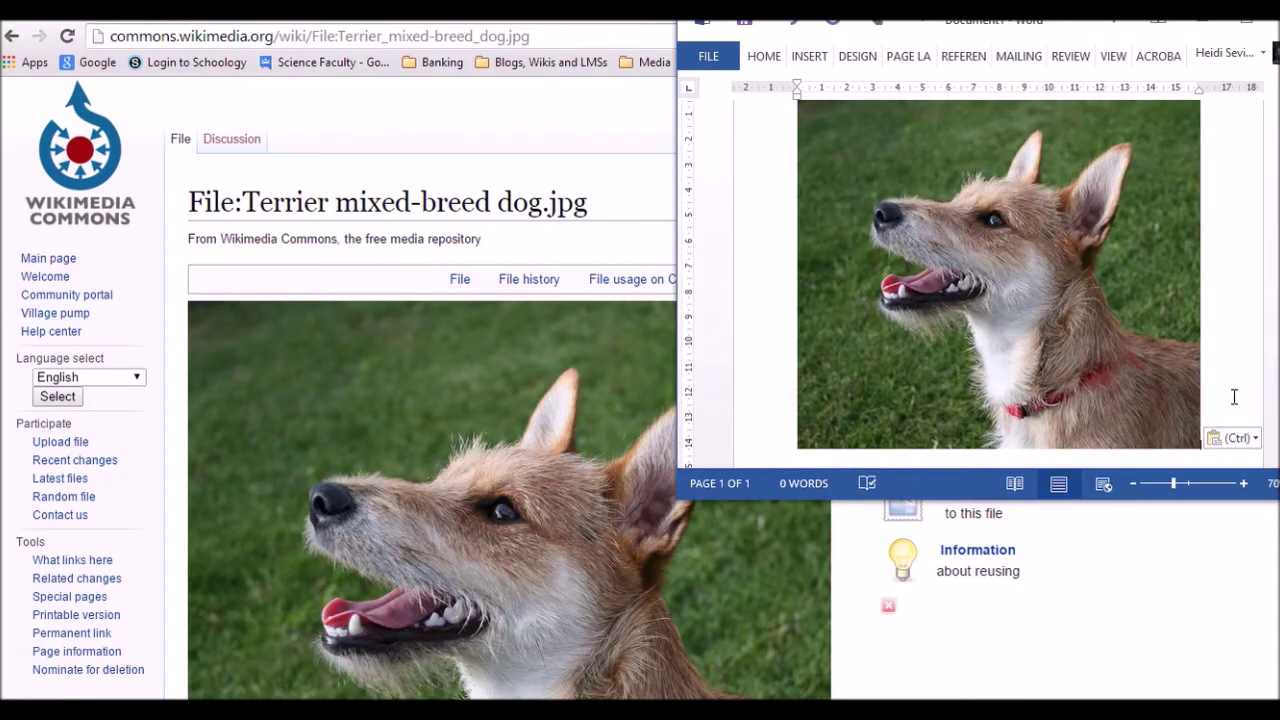
pyautogui.press('Return')
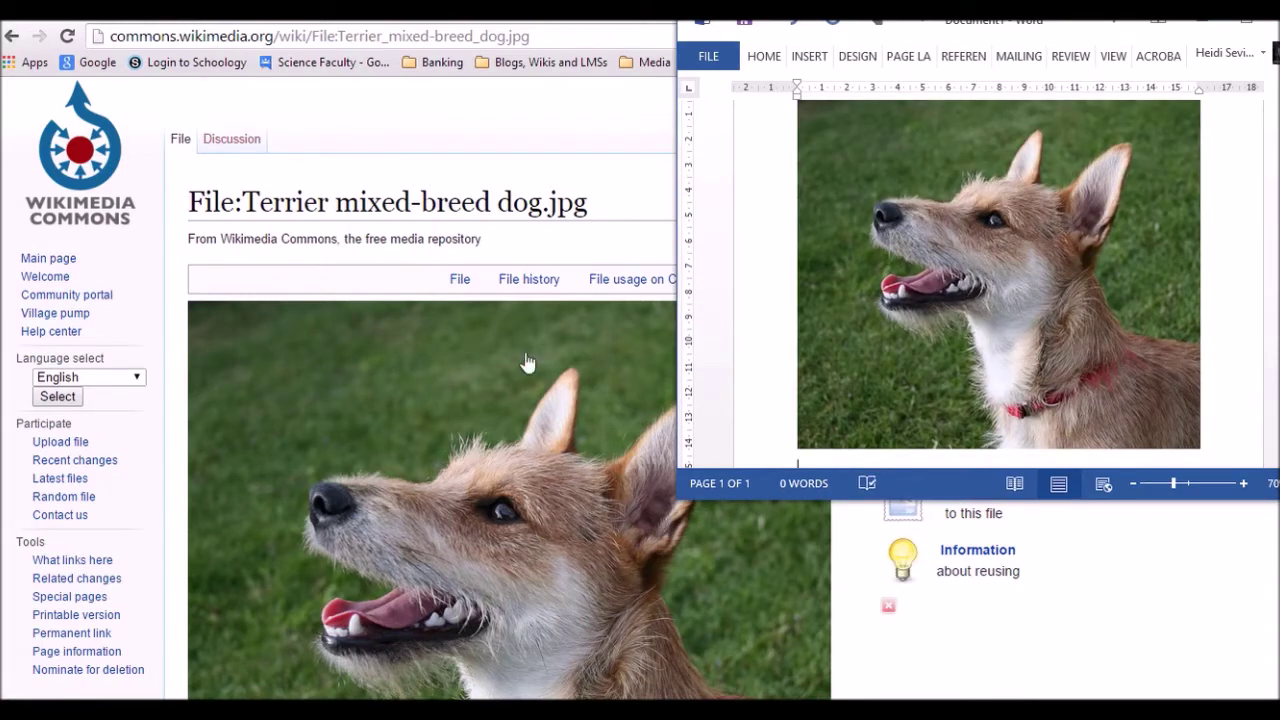
pyautogui.click(599, 126)
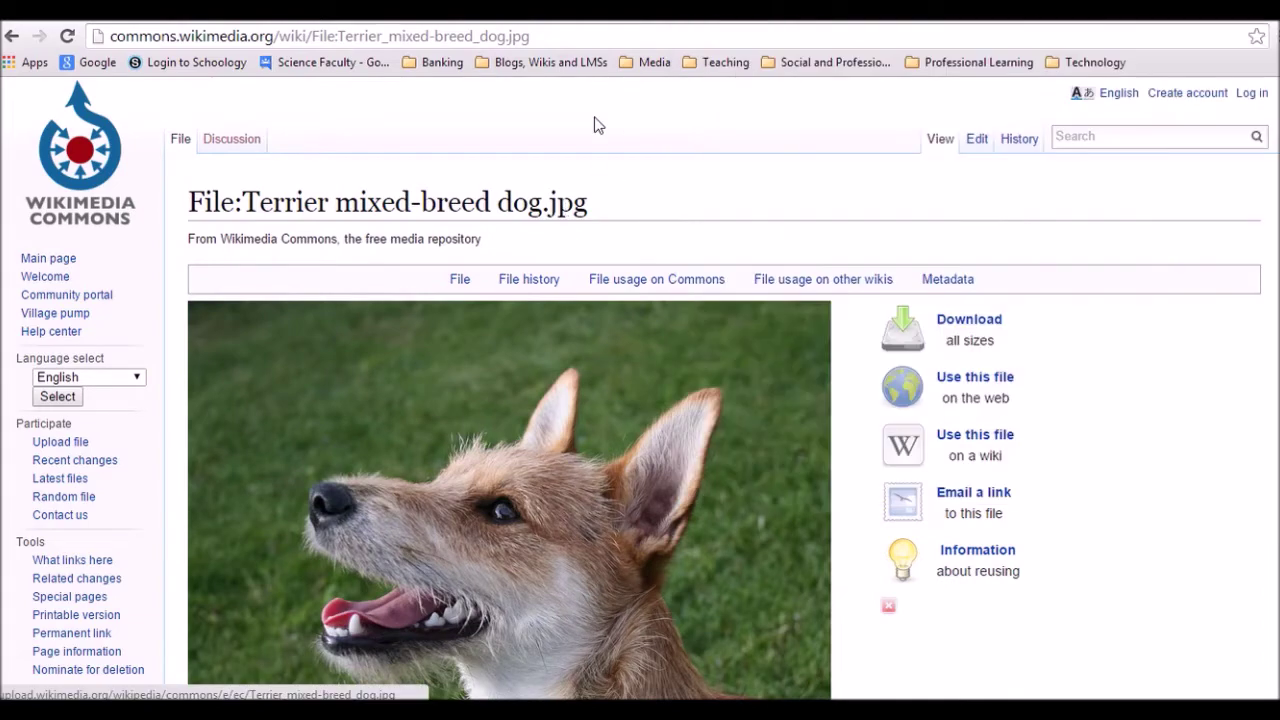
# - Open the terrier photo's Download details and select its CC BY 2.0 attribution text
pyautogui.click(991, 331)
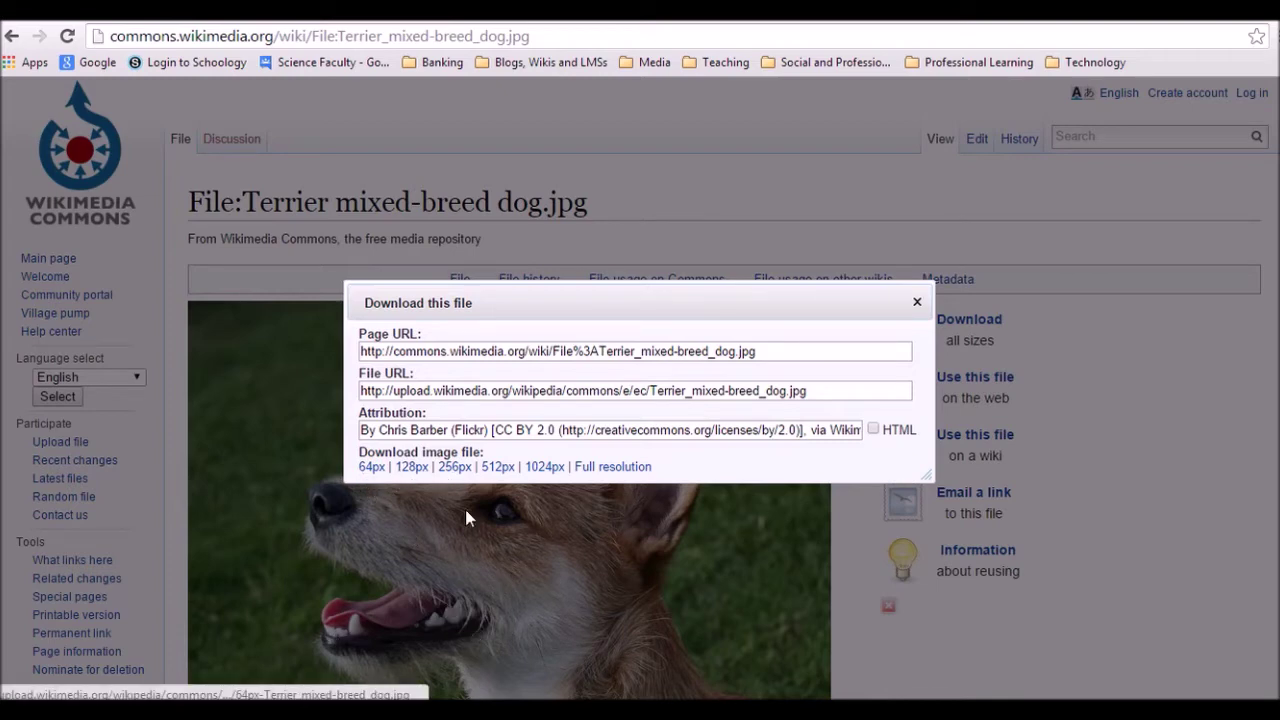
pyautogui.click(497, 436)
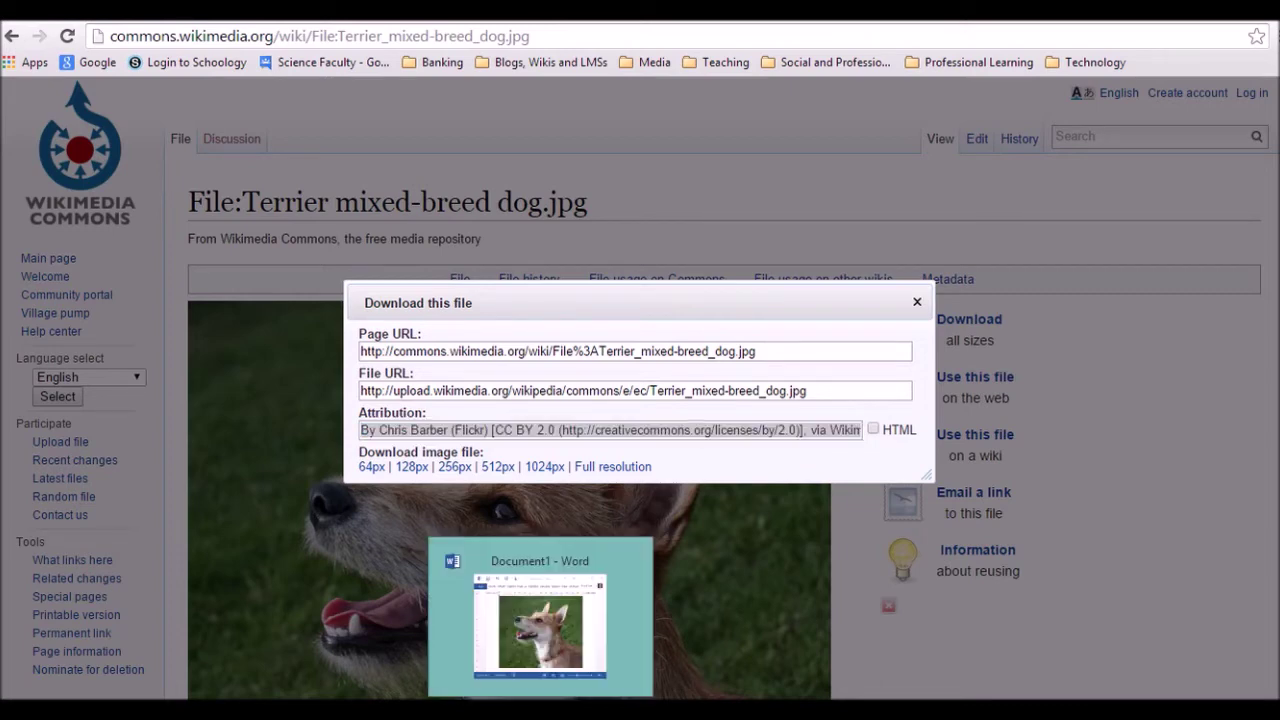
pyautogui.click(540, 625)
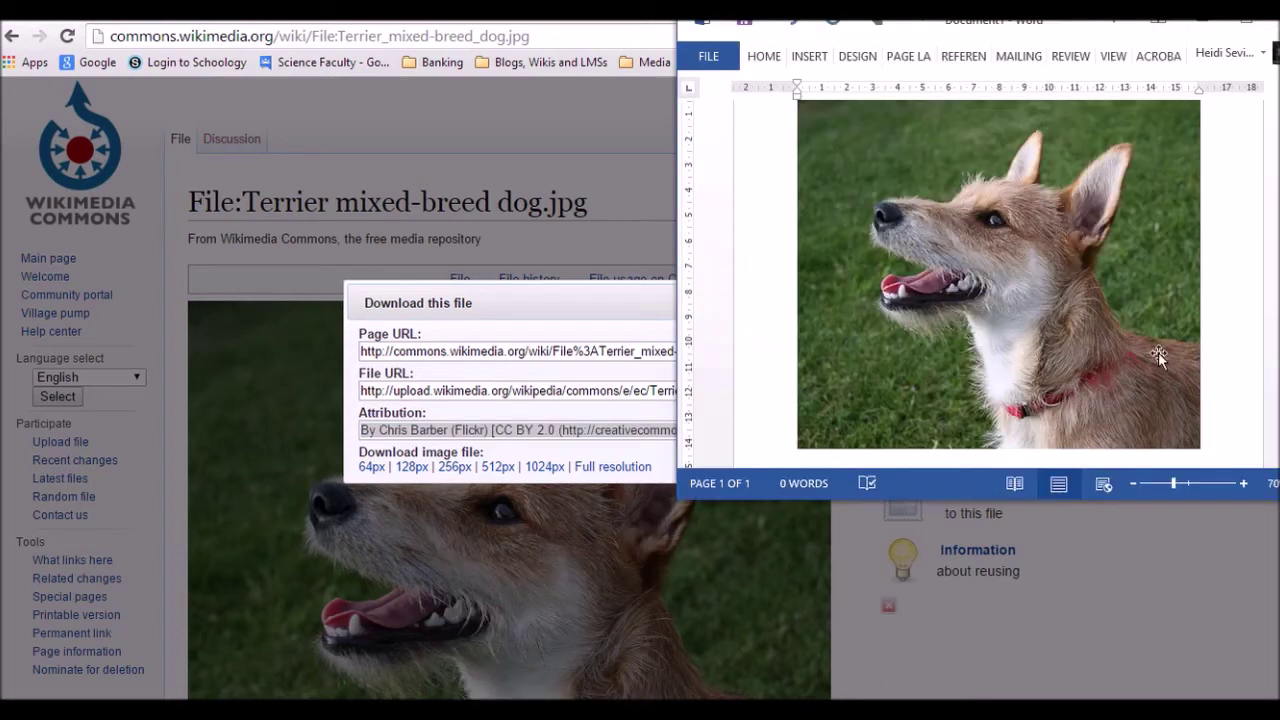
# - Paste the CC BY 2.0 attribution beneath the terrier photo in Word, then close the Download dialog
pyautogui.click(628, 568)
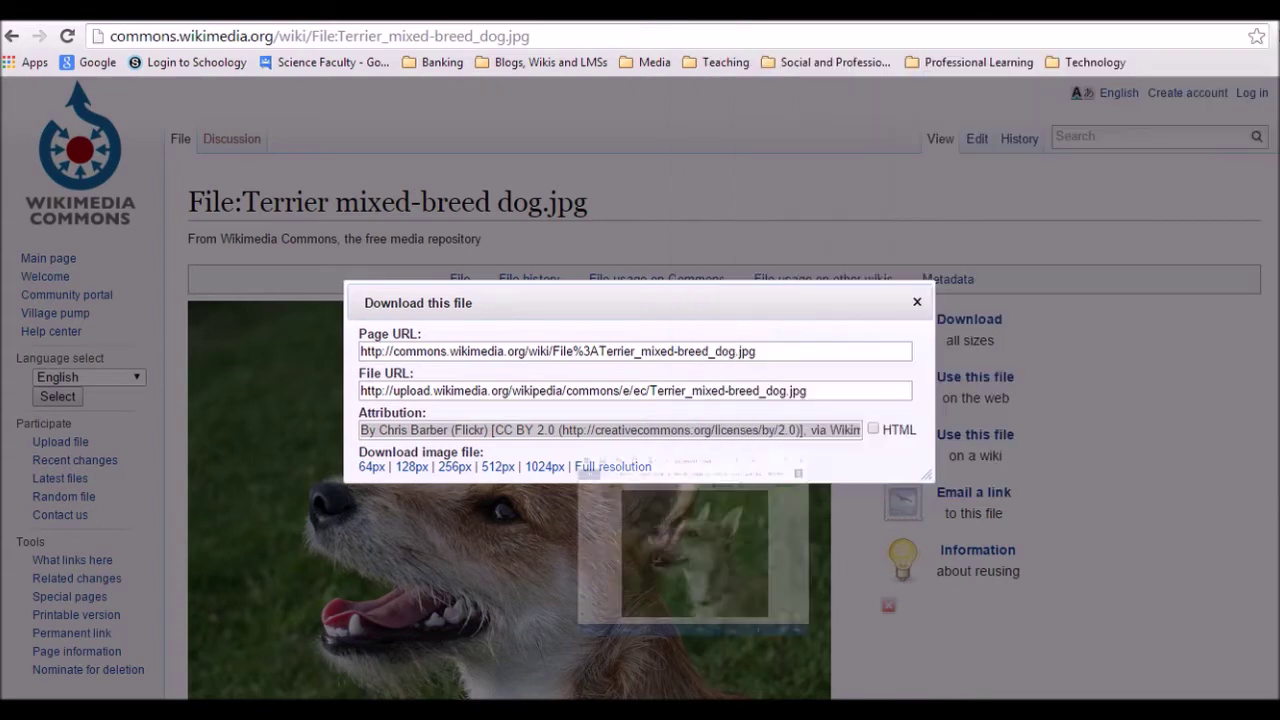
pyautogui.click(646, 600)
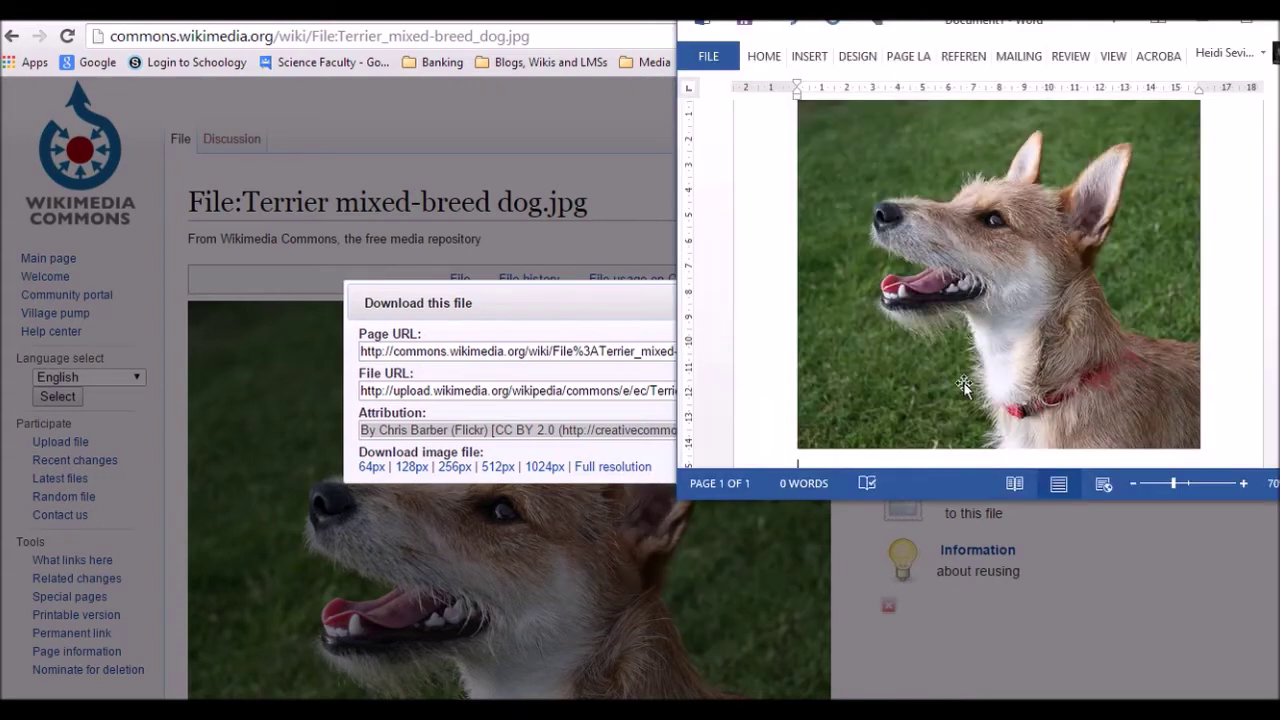
pyautogui.scroll(-2, 1238, 425)
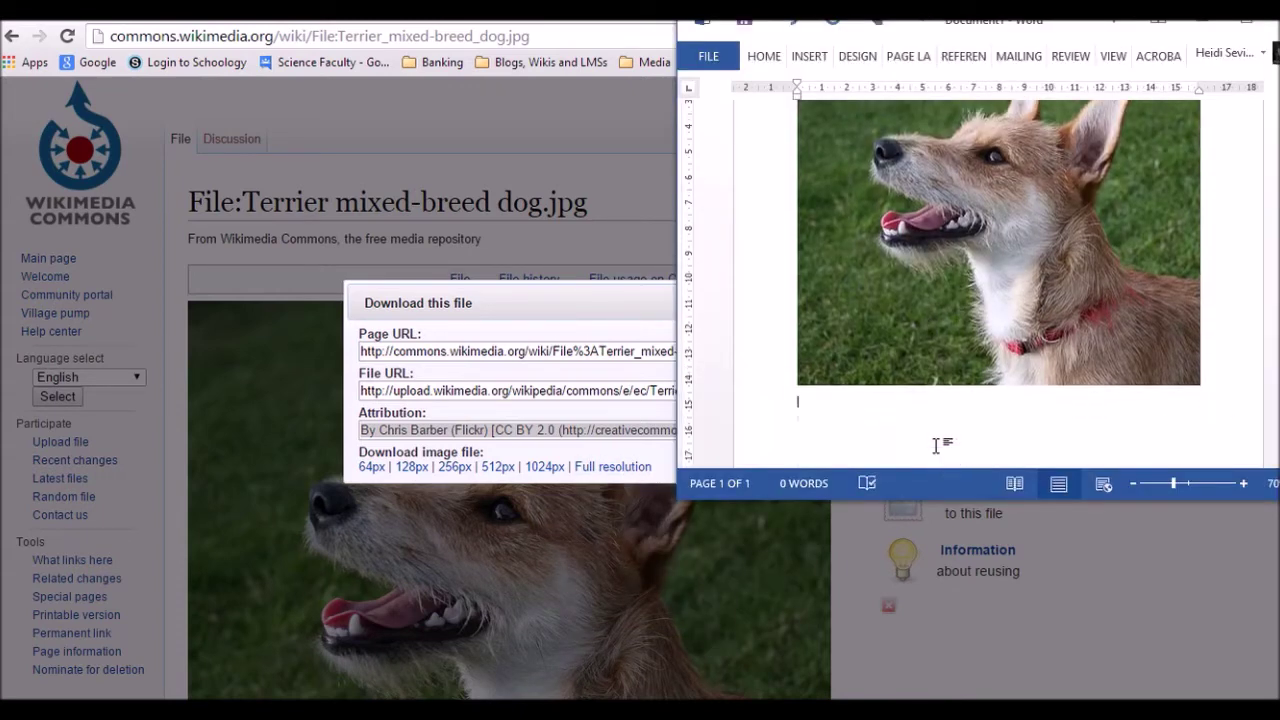
pyautogui.hotkey('ctrl', 'v')
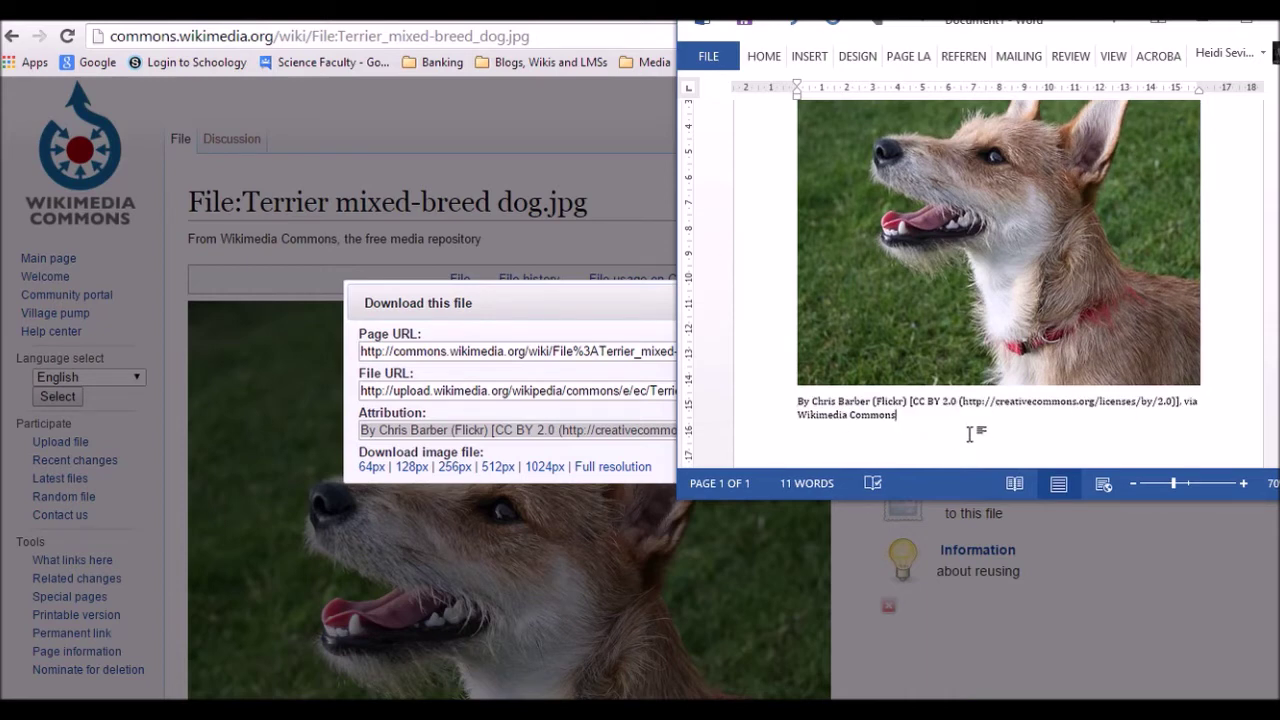
pyautogui.click(523, 112)
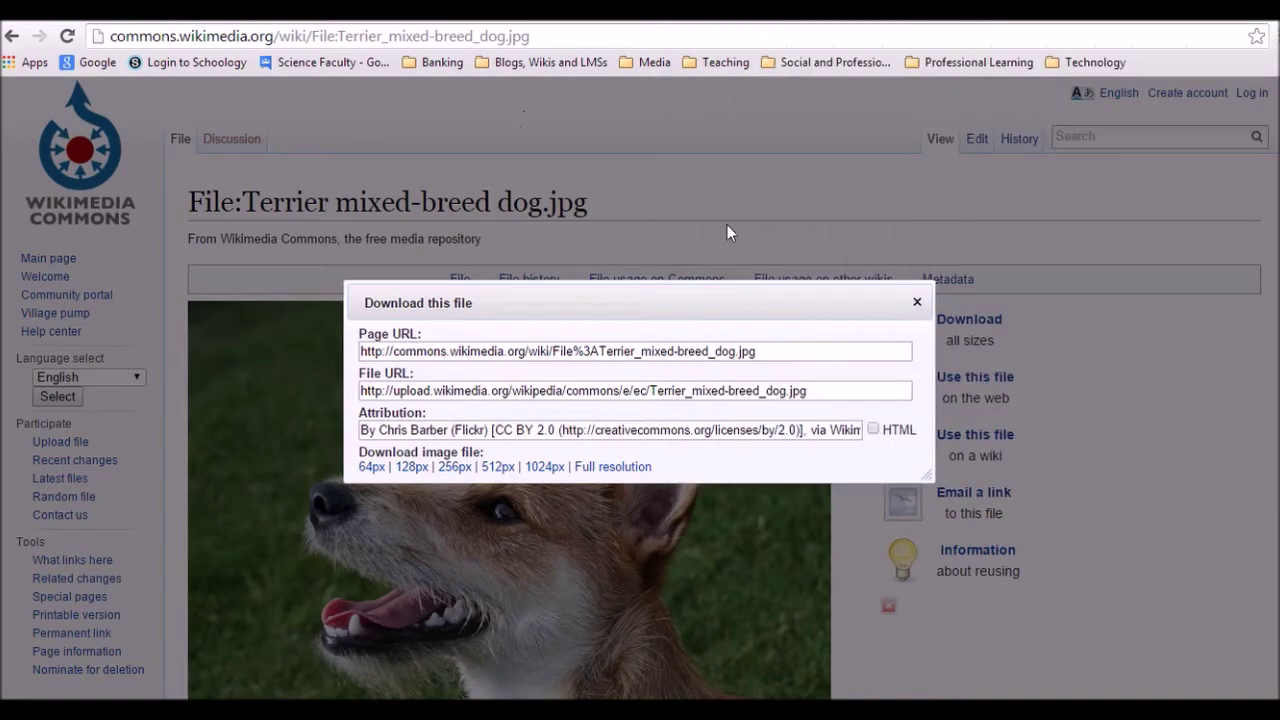
pyautogui.click(917, 301)
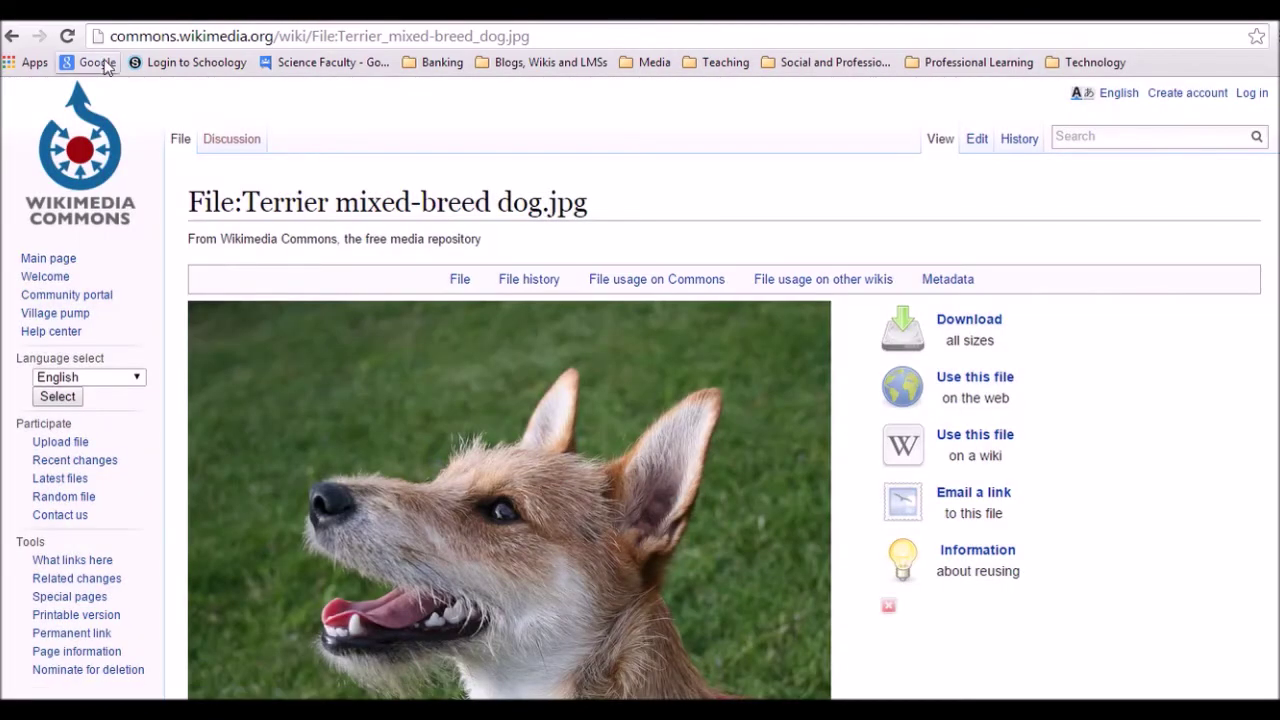
# - Search Google Images for 'dog' and show the Usage rights choices under Search tools
pyautogui.click(104, 64)
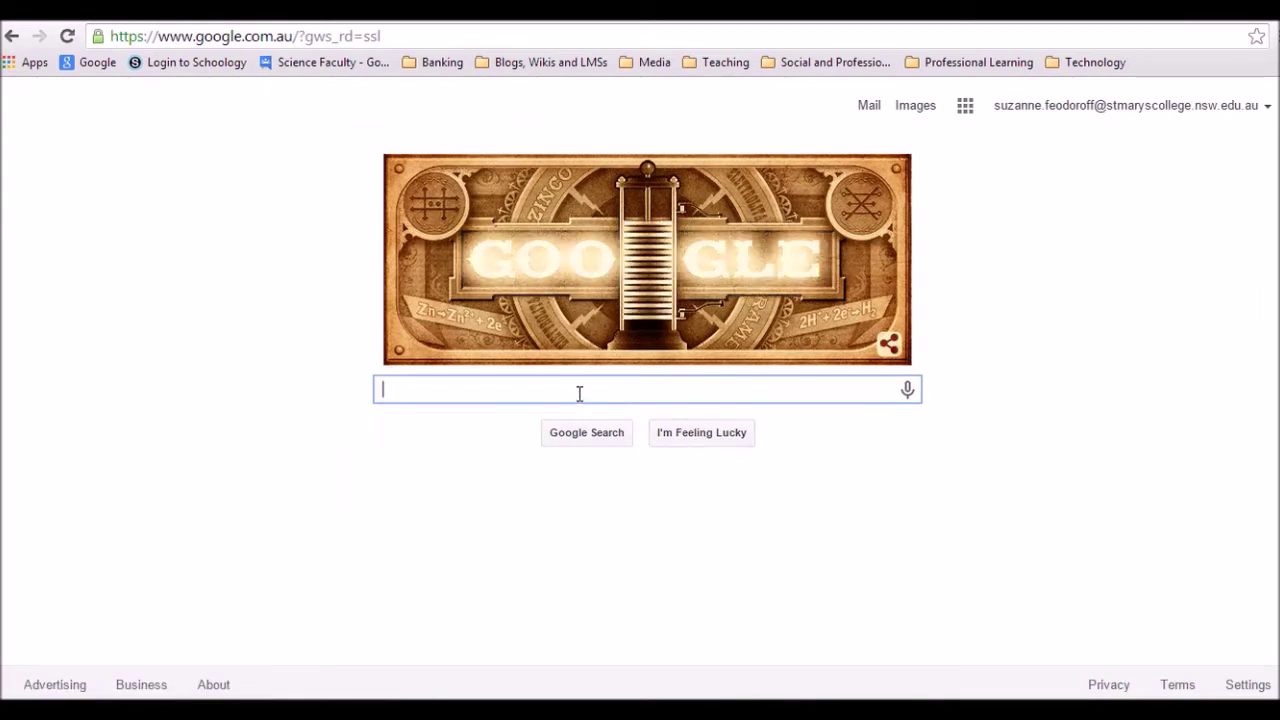
pyautogui.write('dog')
pyautogui.press('Return')
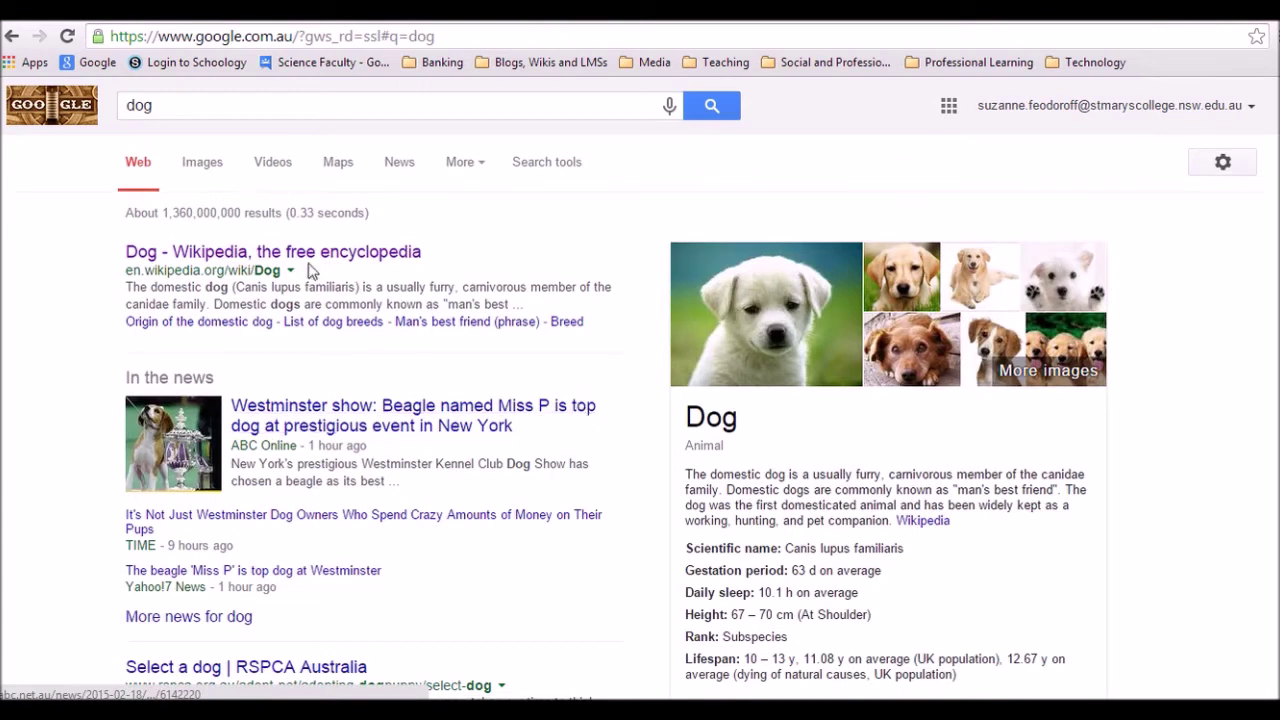
pyautogui.click(205, 170)
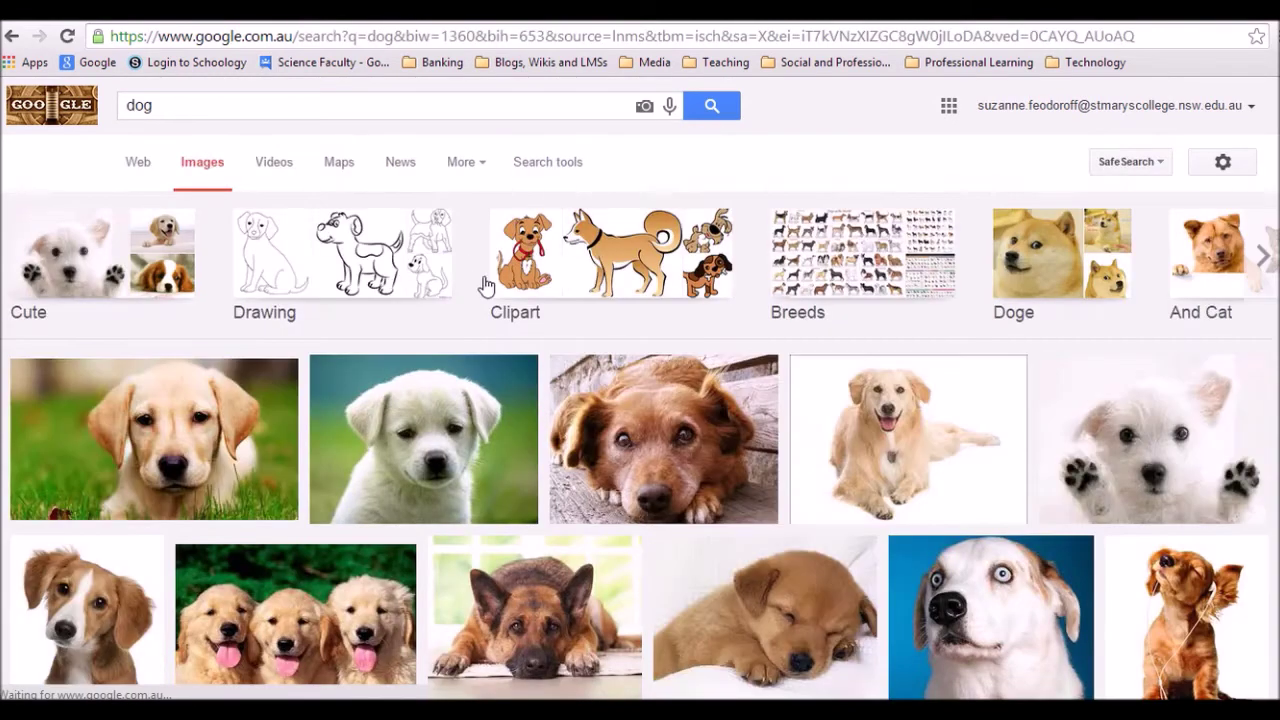
pyautogui.click(564, 176)
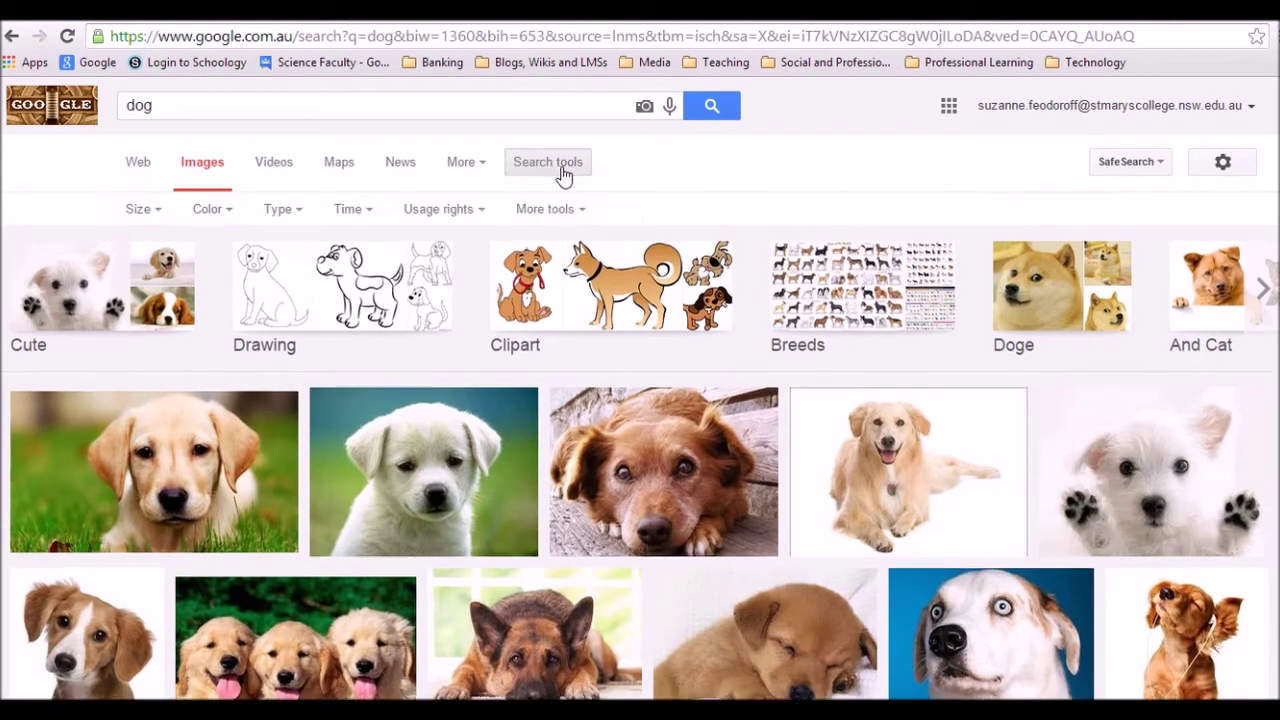
pyautogui.click(484, 212)
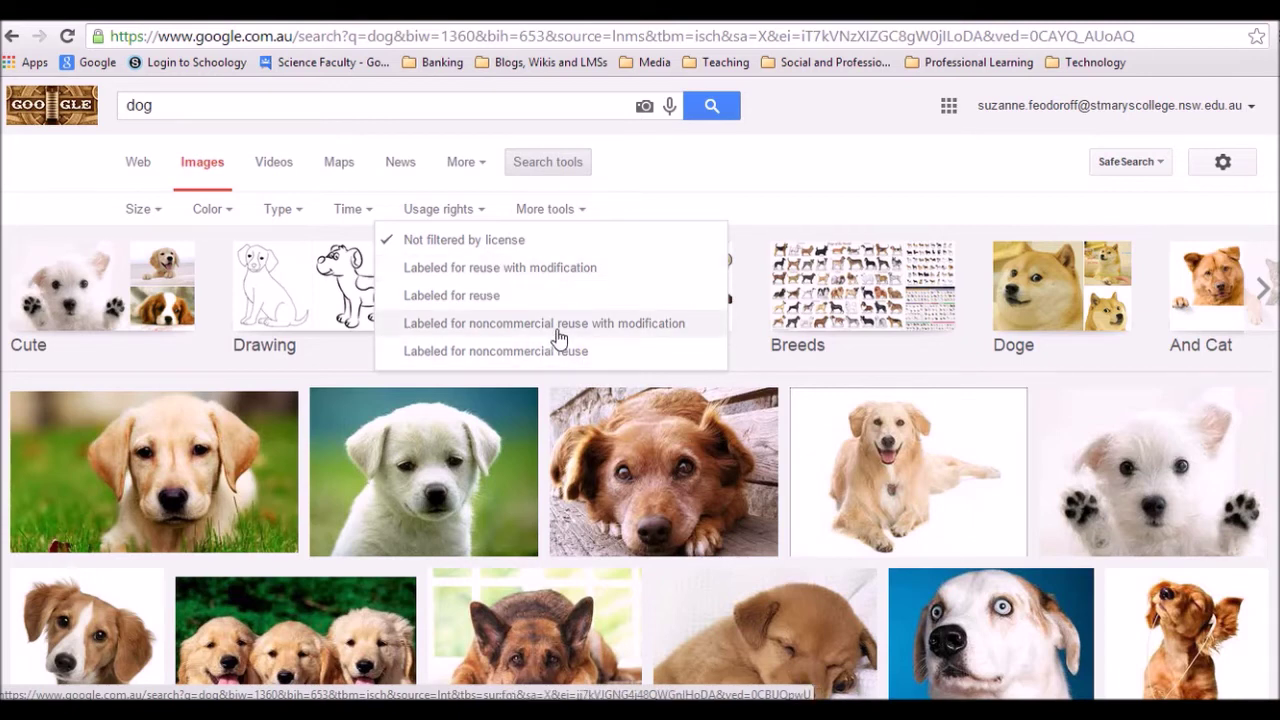
# - Filter to 'Labeled for noncommercial reuse with modification' and open the Military dog barking.JPG Commons page
pyautogui.click(637, 331)
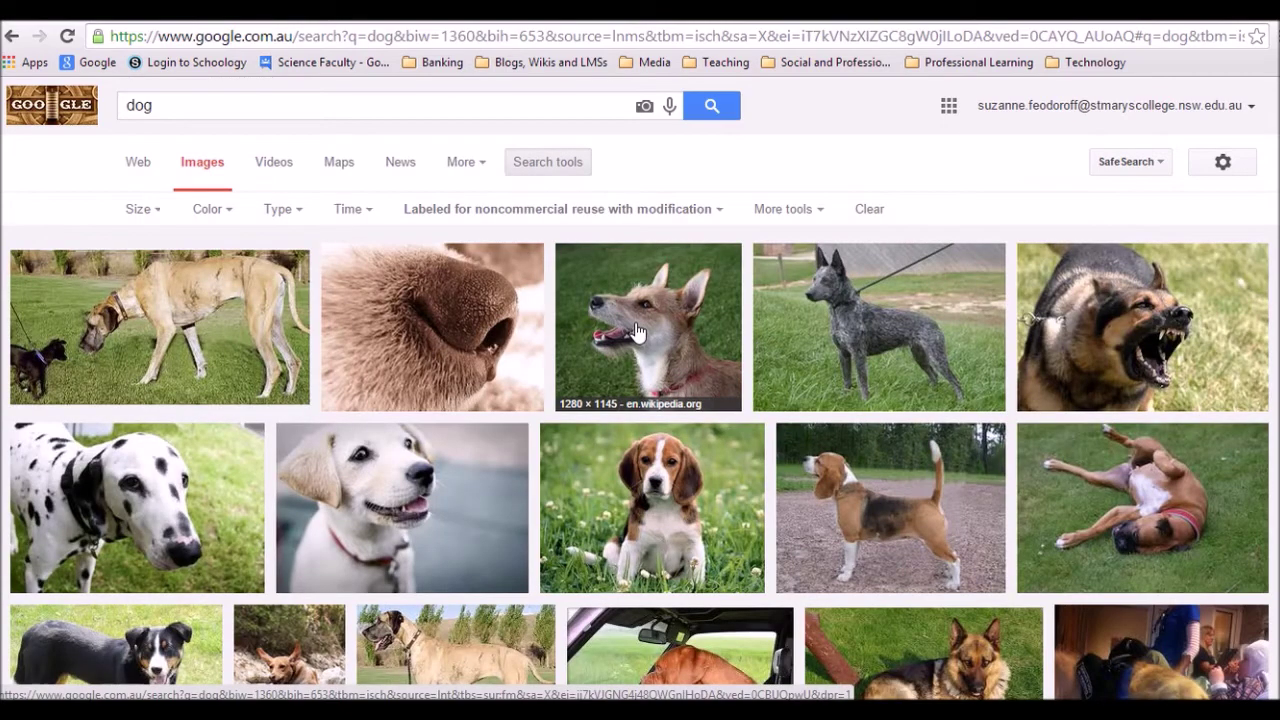
pyautogui.click(1135, 317)
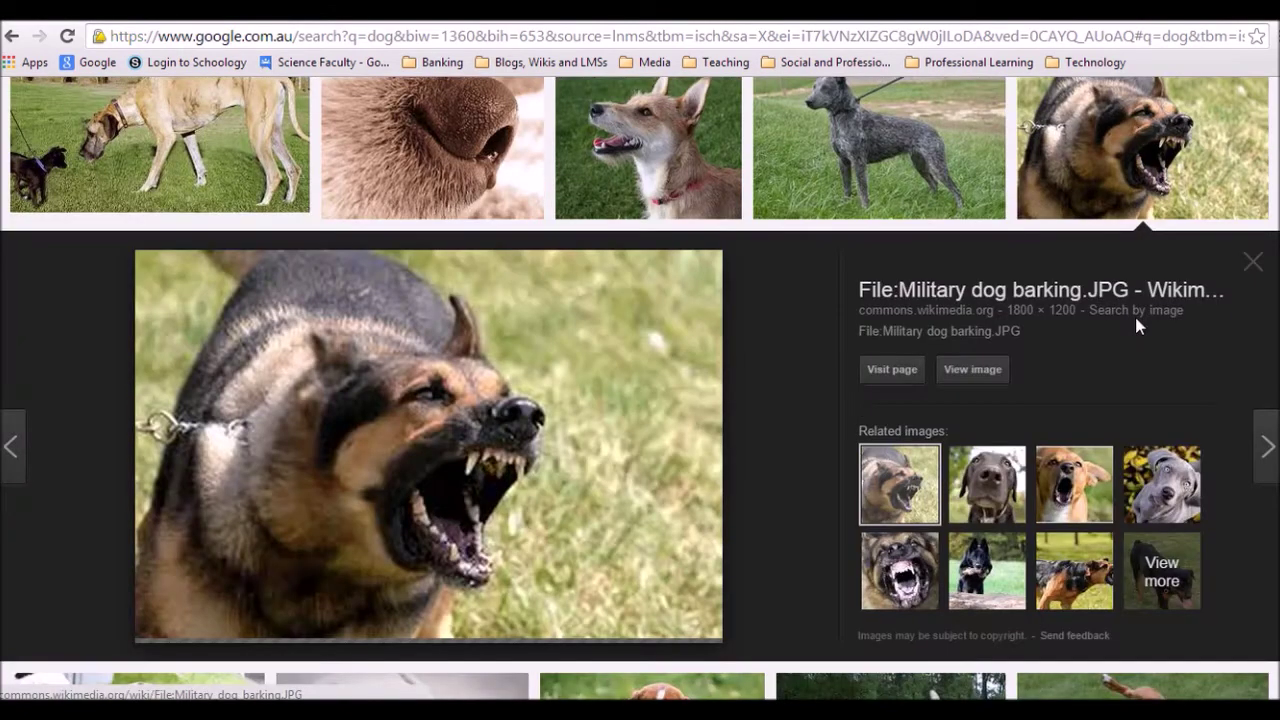
pyautogui.click(889, 372)
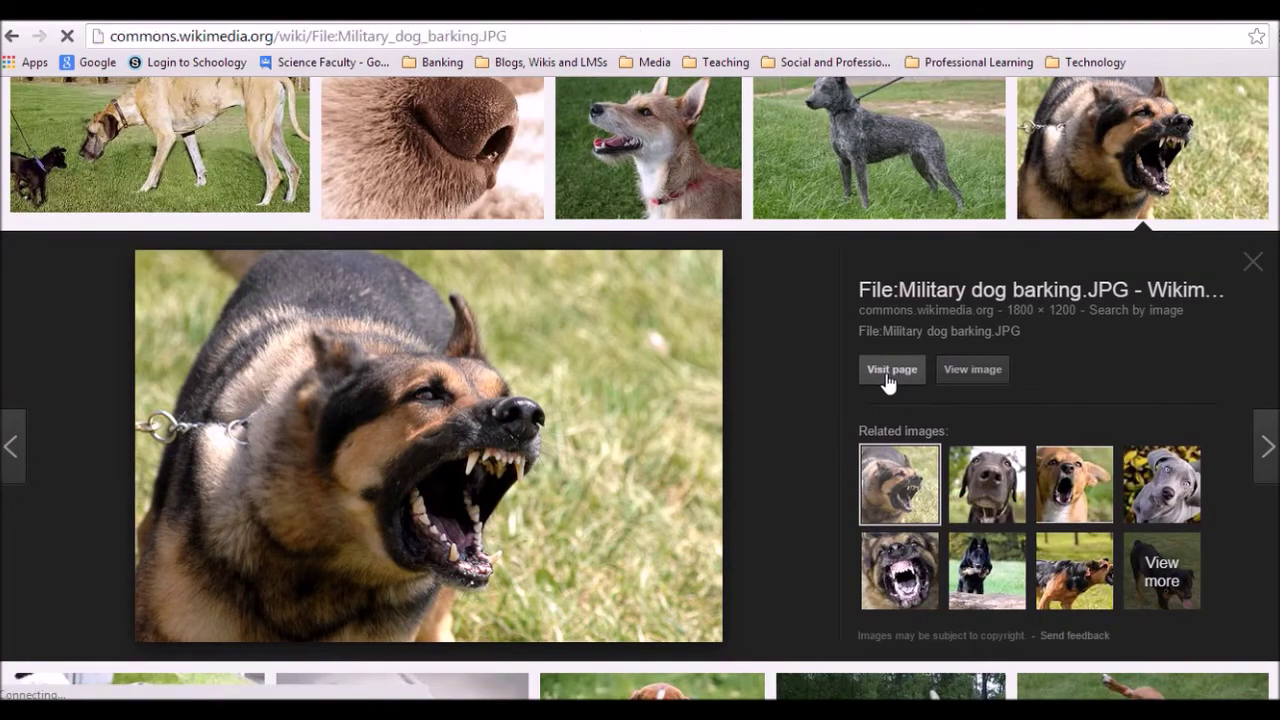
pyautogui.hotkey('alt', 'Left')
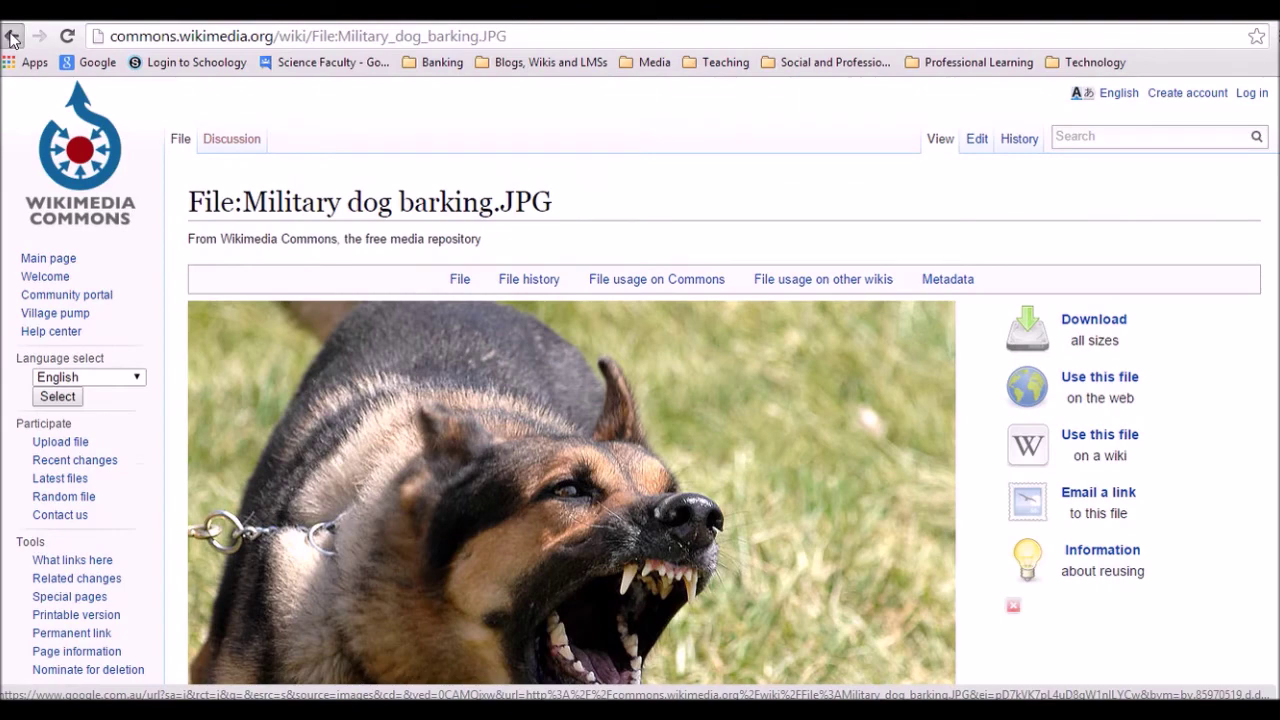
pyautogui.scroll(2, 1110, 225)
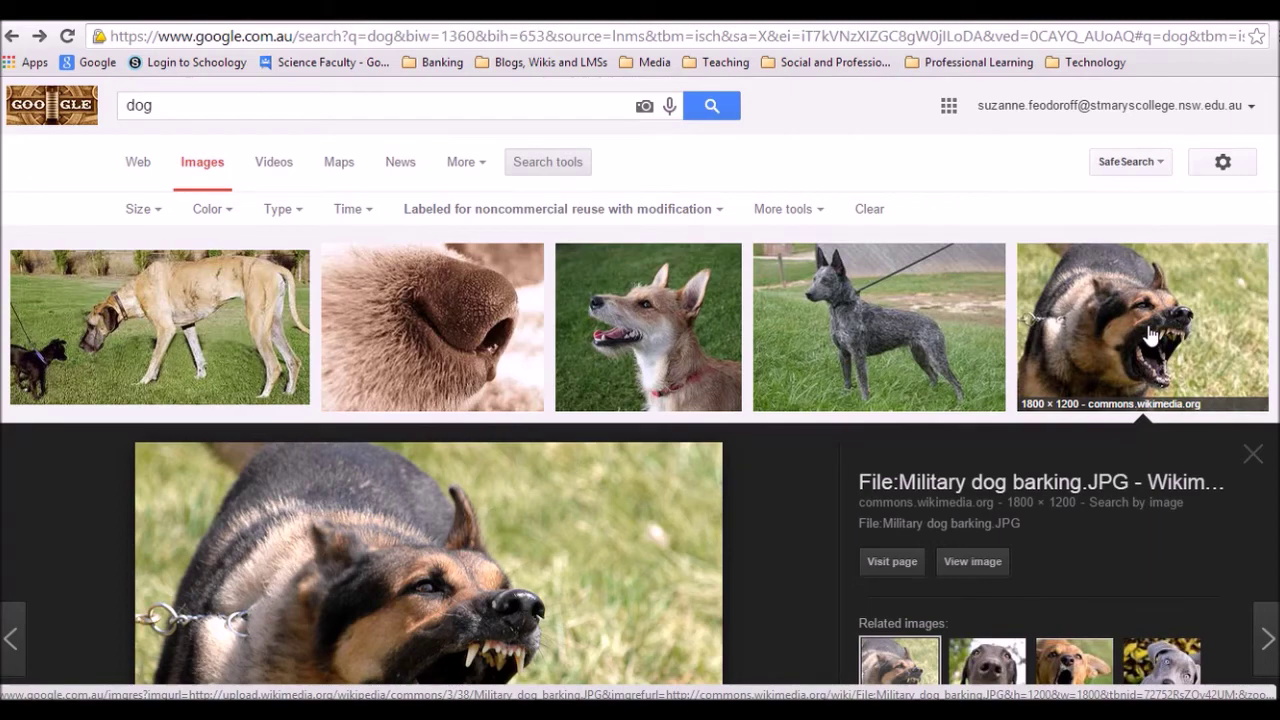
pyautogui.click(892, 561)
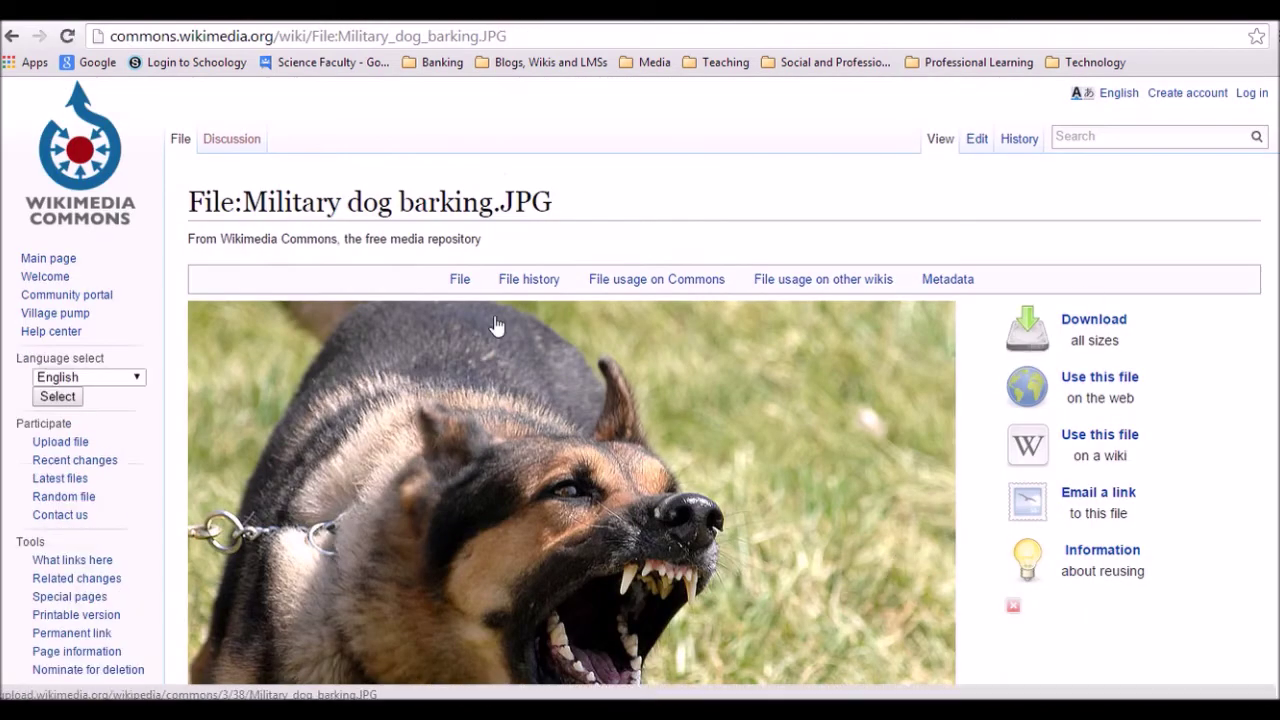
# - Copy the barking German shepherd photo and paste it on a new line below the terrier credit
pyautogui.scroll(-2, 445, 460)
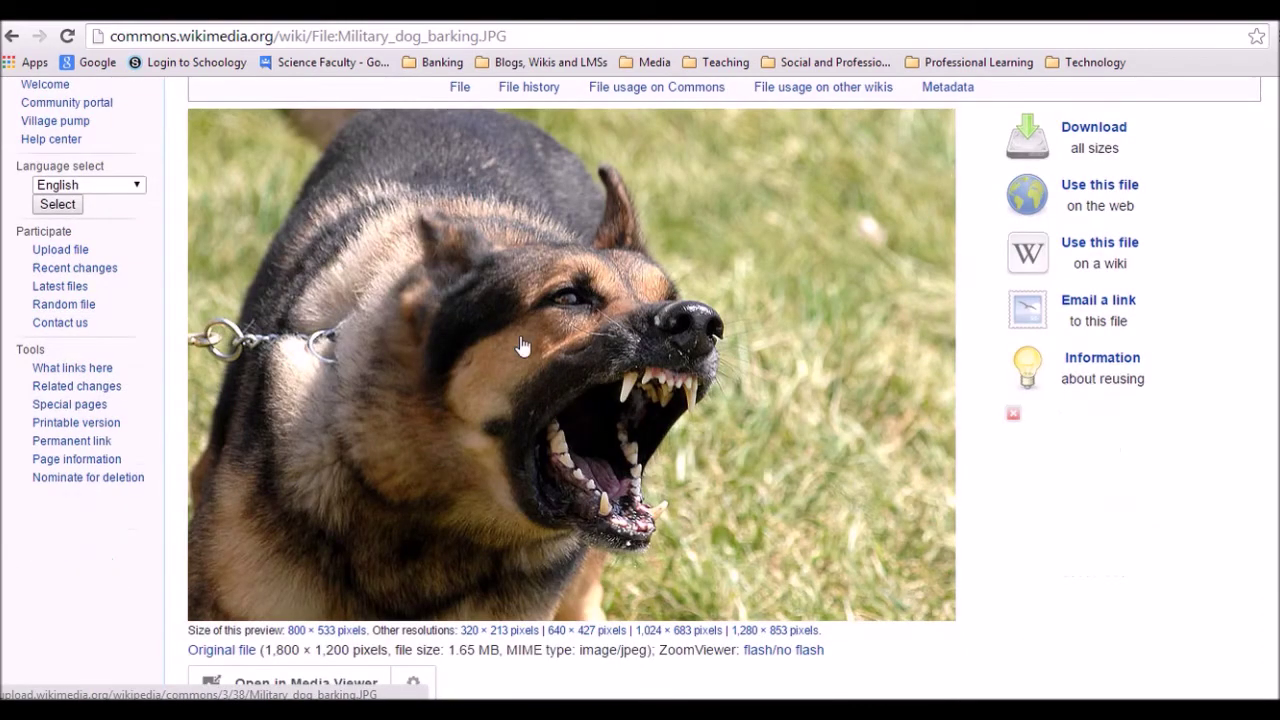
pyautogui.rightClick(523, 345)
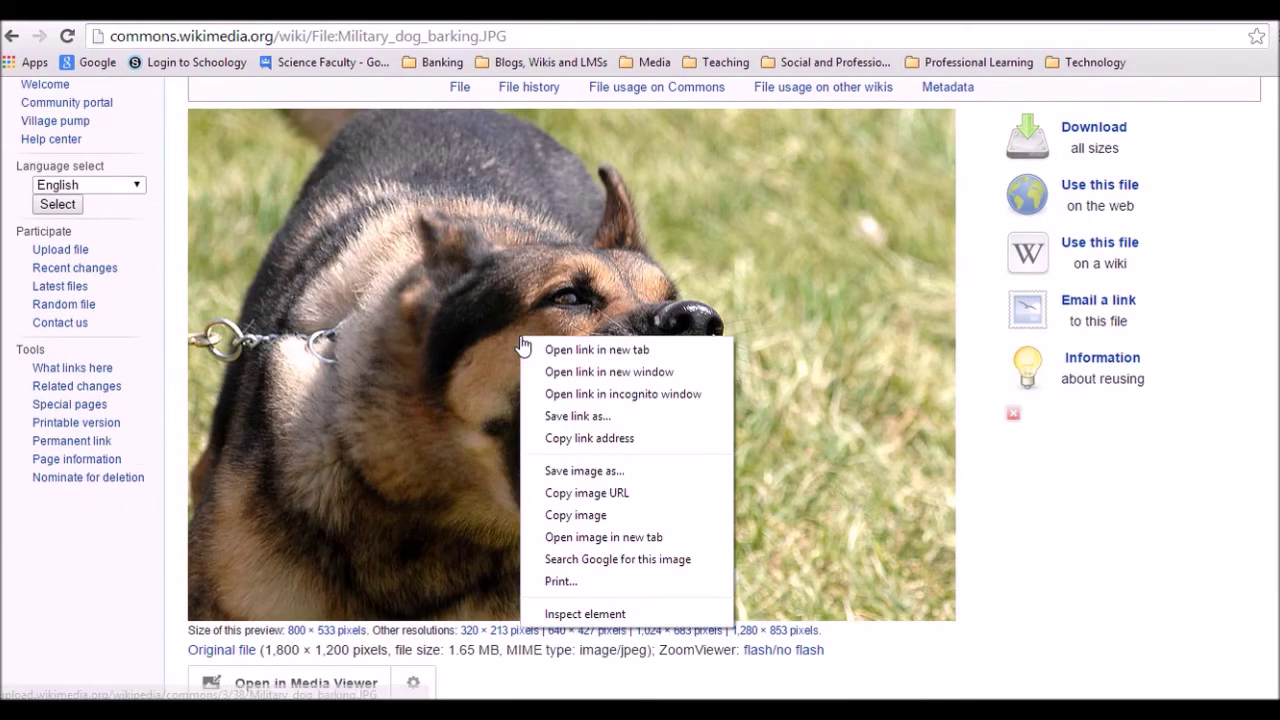
pyautogui.click(597, 515)
pyautogui.hotkey('alt', 'Tab')
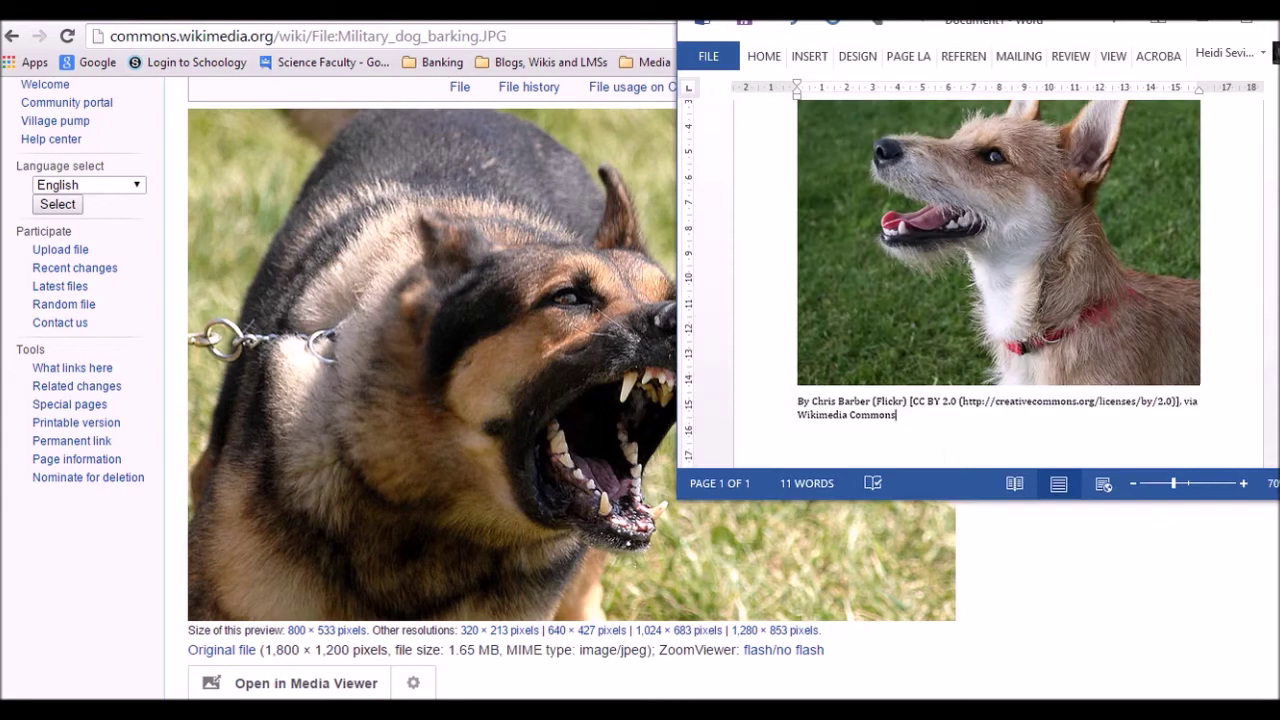
pyautogui.press('Return')
pyautogui.hotkey('ctrl', 'v')
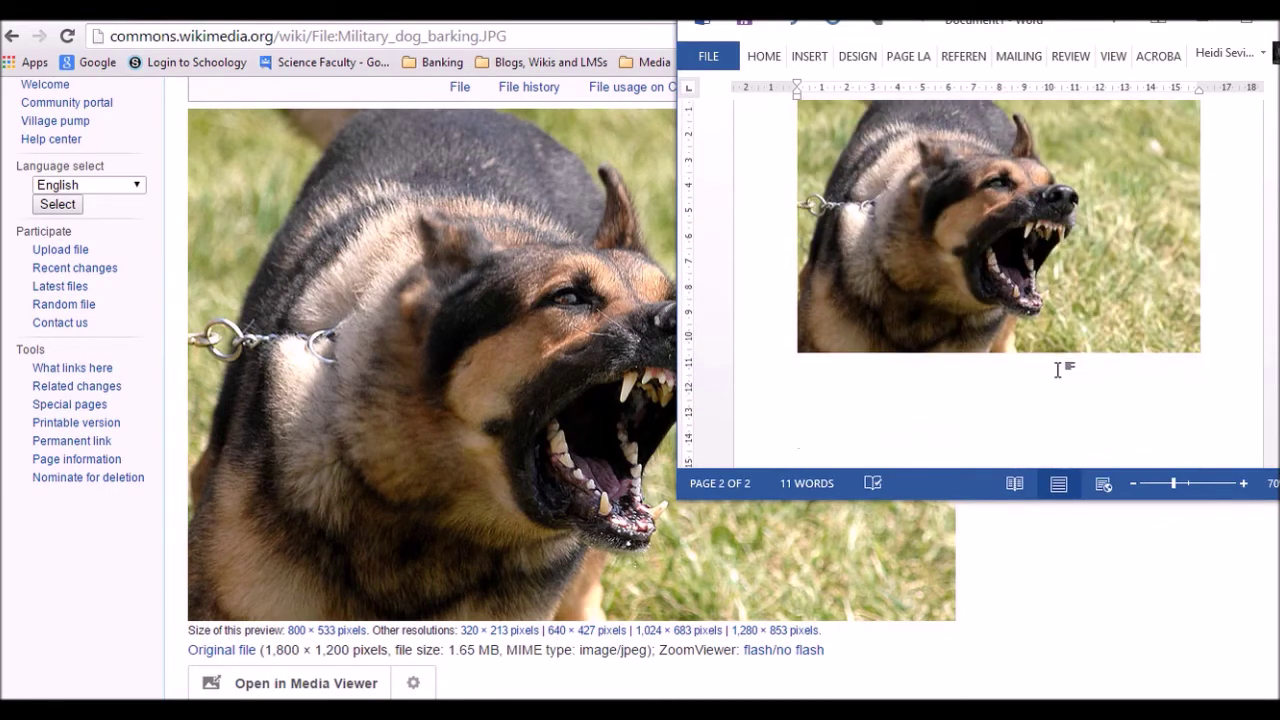
pyautogui.press('Return')
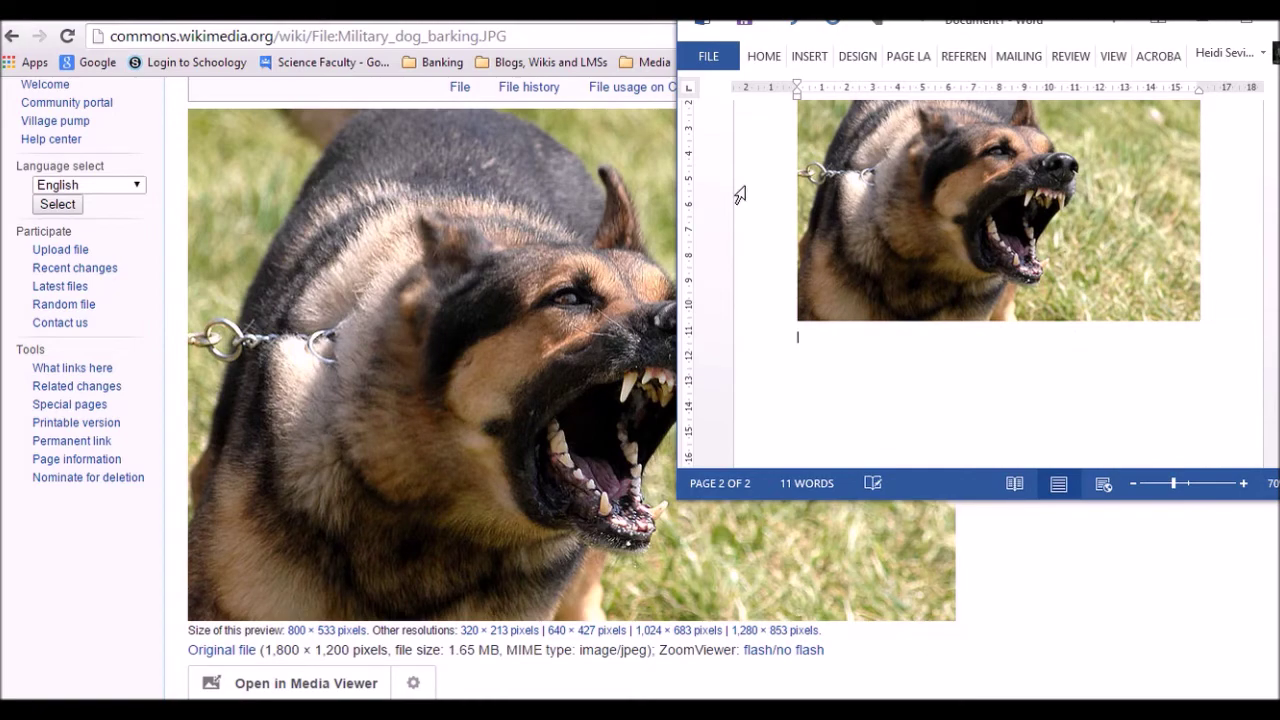
pyautogui.click(310, 93)
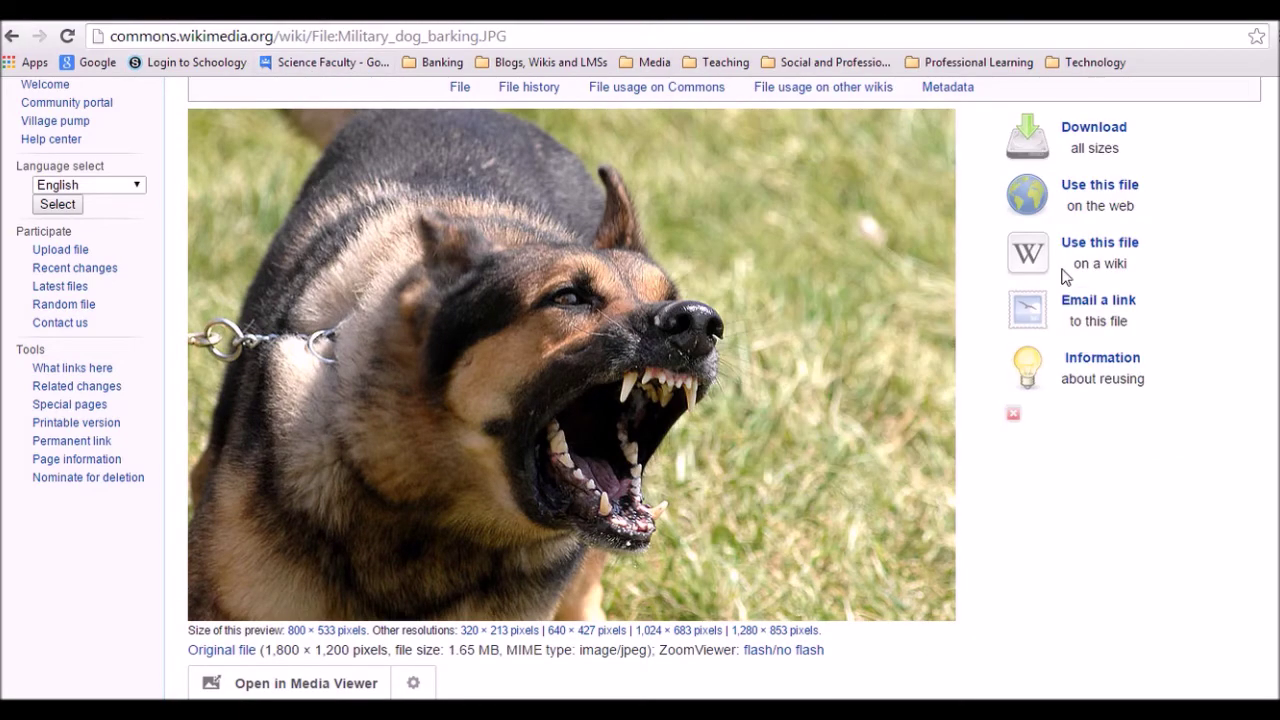
# - Select the barking dog photo's attribution in Download details and paste it beneath the photo in Word
pyautogui.click(1100, 127)
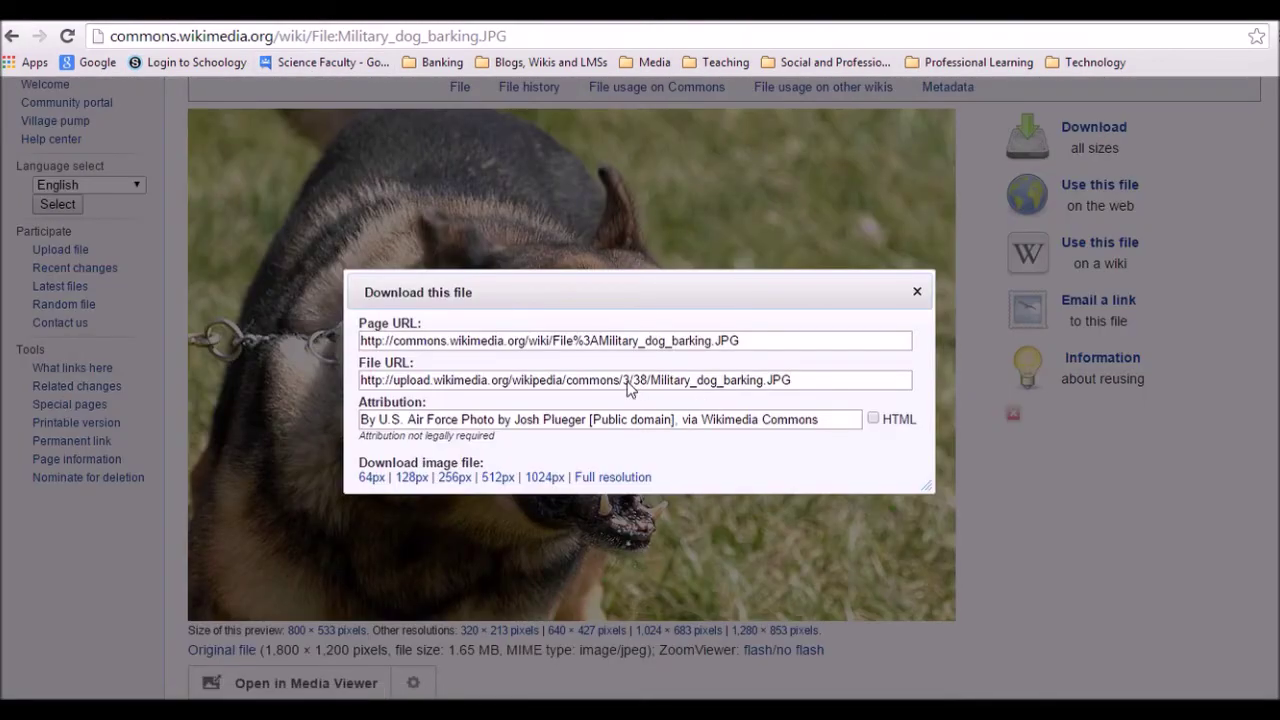
pyautogui.click(585, 420)
pyautogui.hotkey('ctrl', 'c')
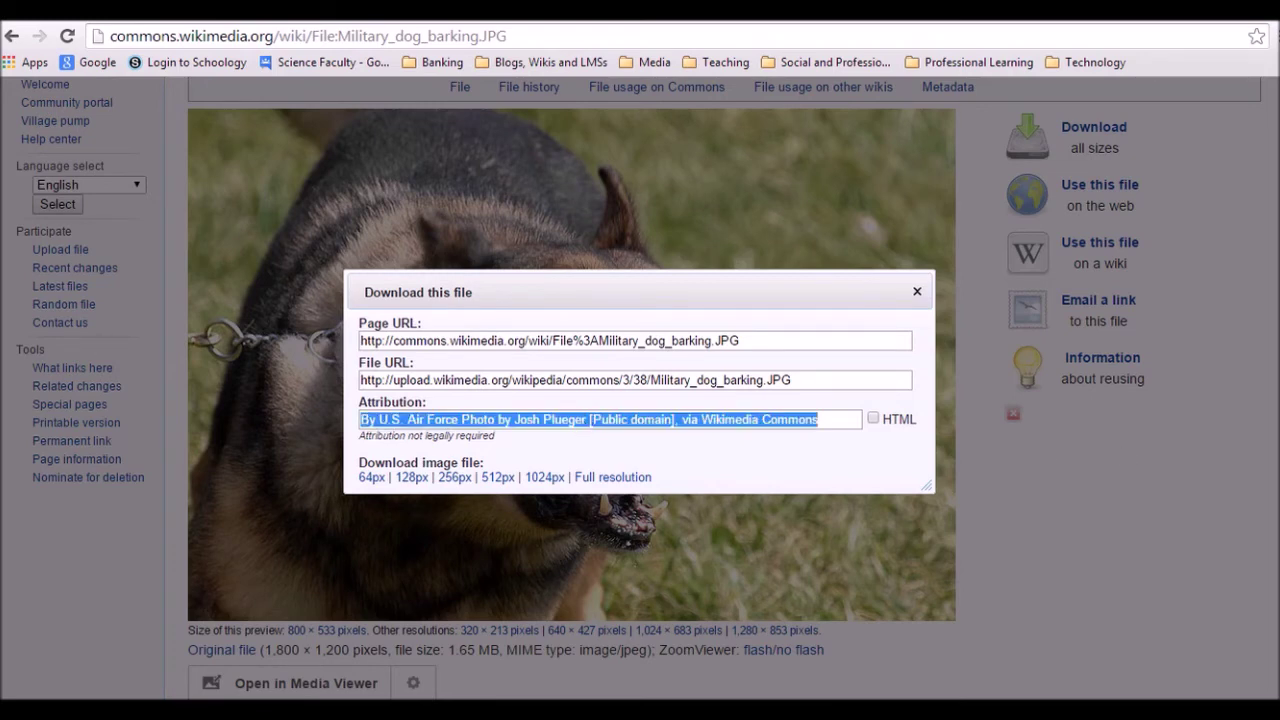
pyautogui.hotkey('alt', 'Tab')
pyautogui.hotkey('ctrl', 'v')
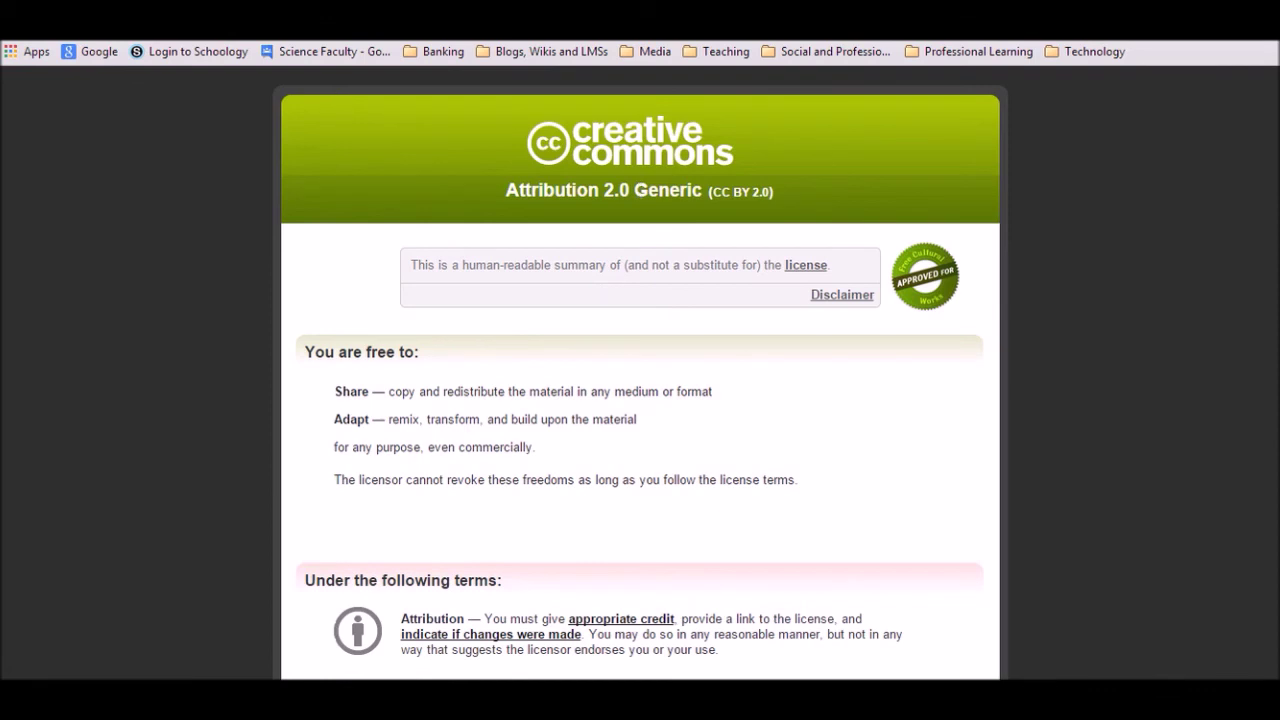
pyautogui.hotkey('alt', 'Left')
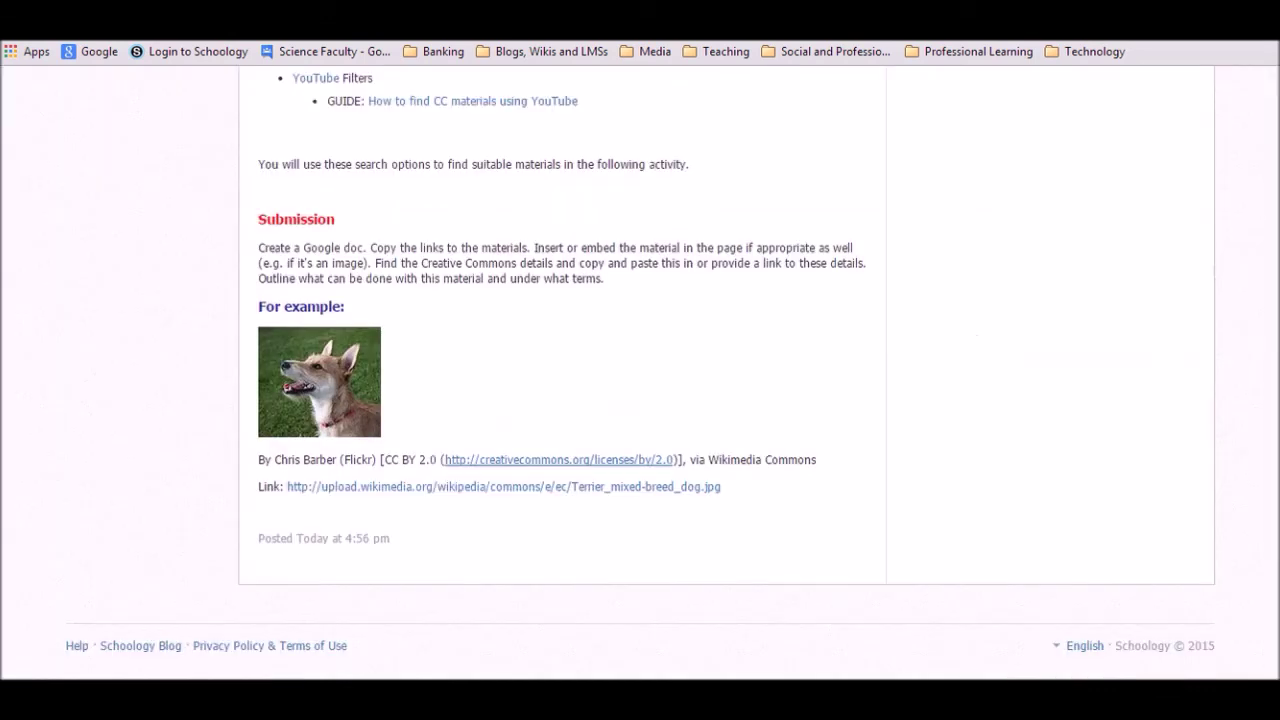